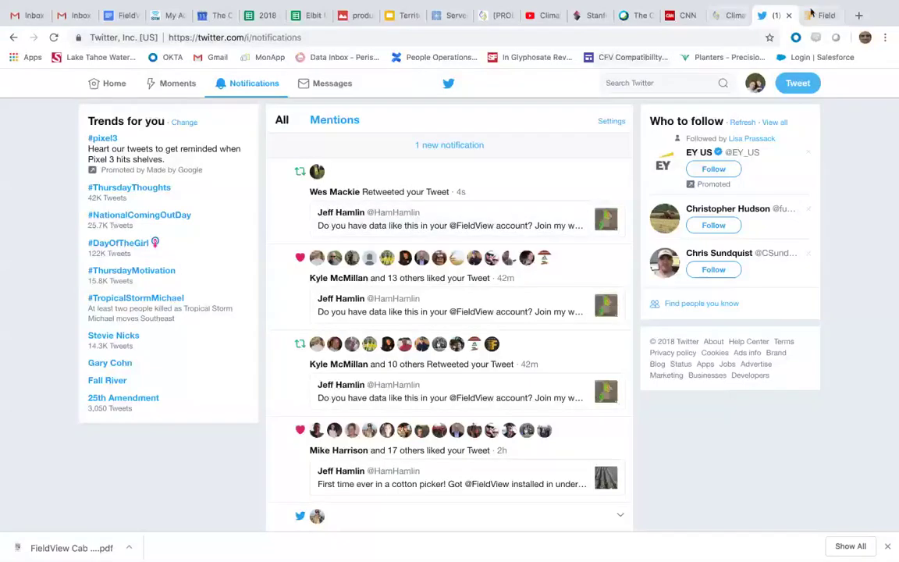
- Switch to the Climate FieldView fields page and open its data import inbox
left_click(811, 13)
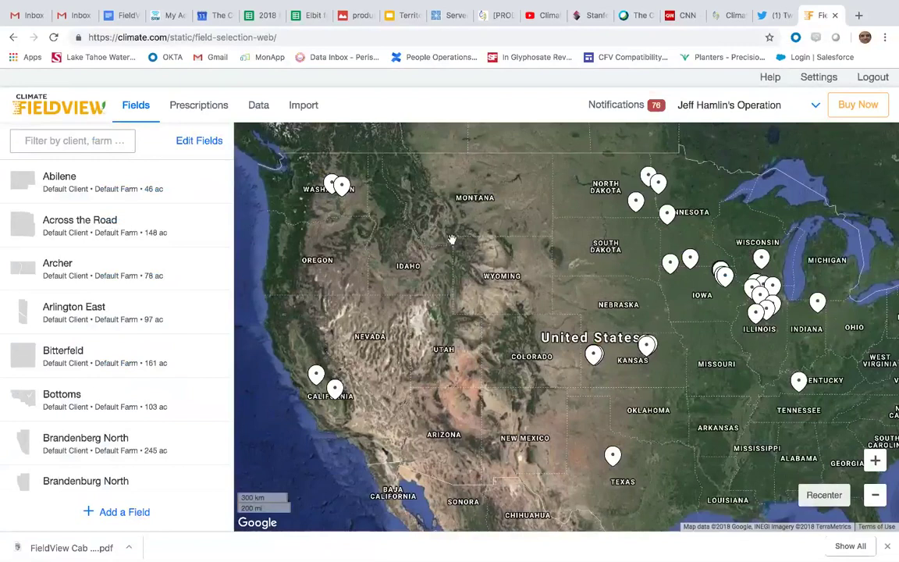
left_click(304, 106)
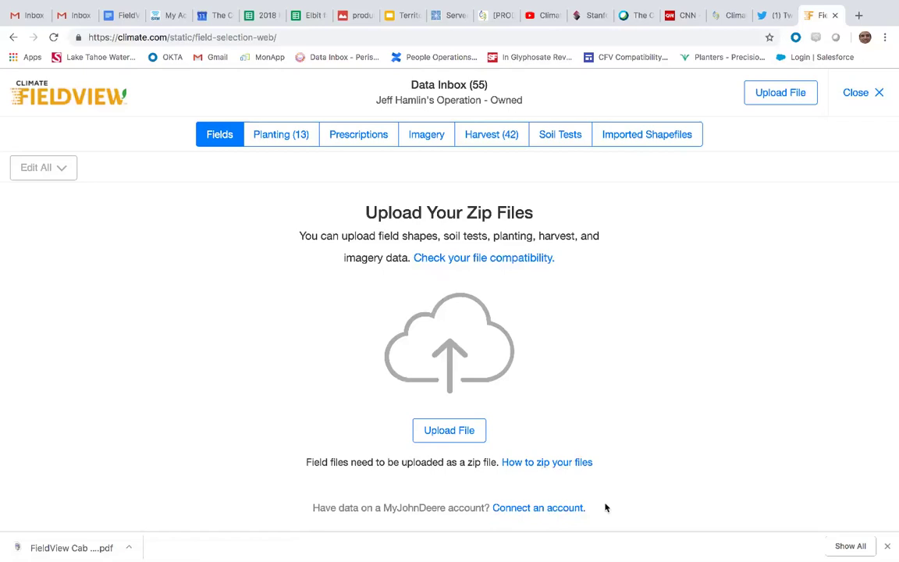
- Open the My John Deere connection from the FieldView account settings, view its sign-in page, and close it
left_click(544, 509)
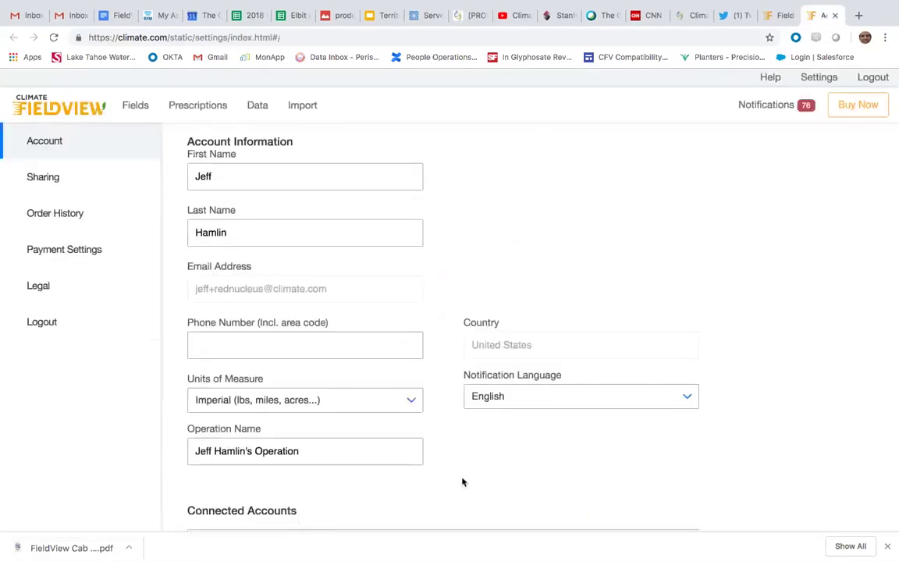
scroll(435, 493, "down", 2)
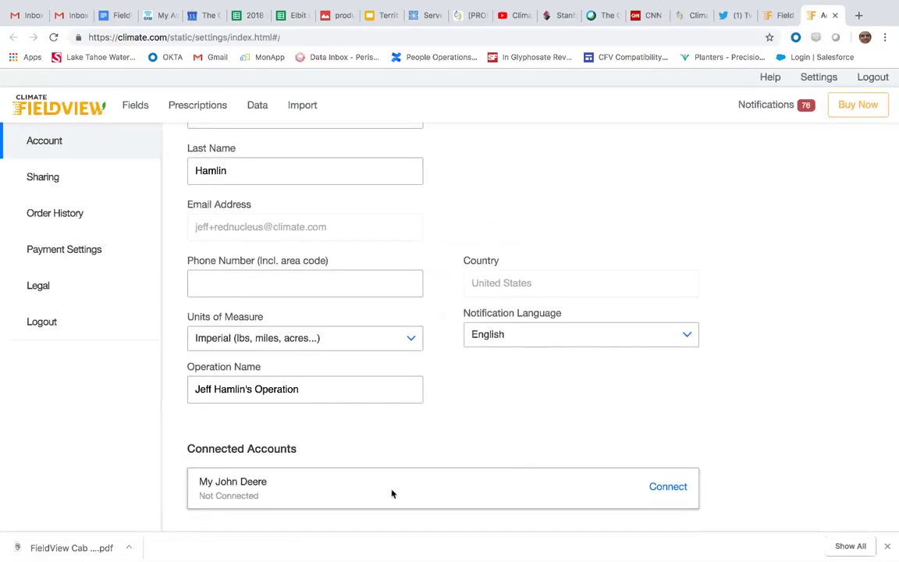
left_click(675, 491)
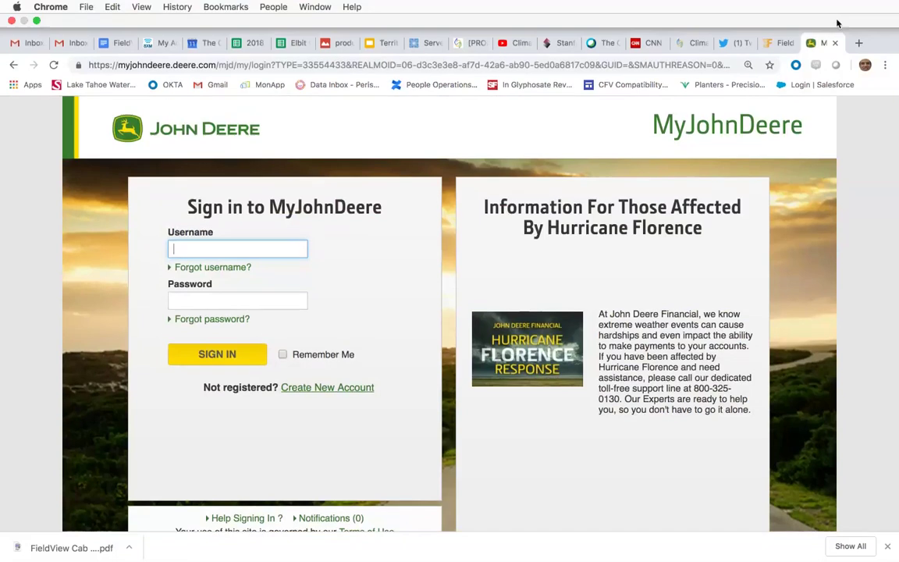
left_click(835, 42)
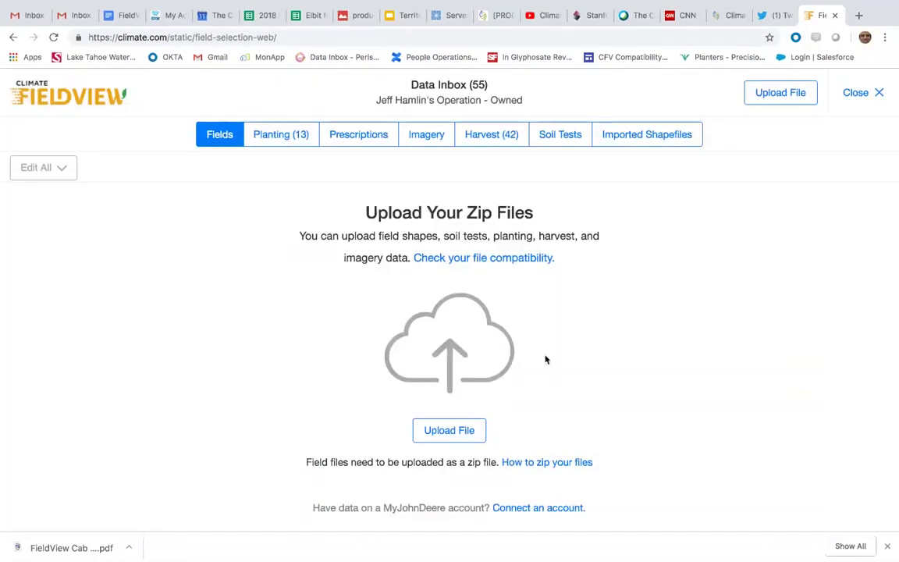
- Open the file compatibility list and read the PDF guide for exporting data from the Ag Leader InCommand monitor
left_click(487, 262)
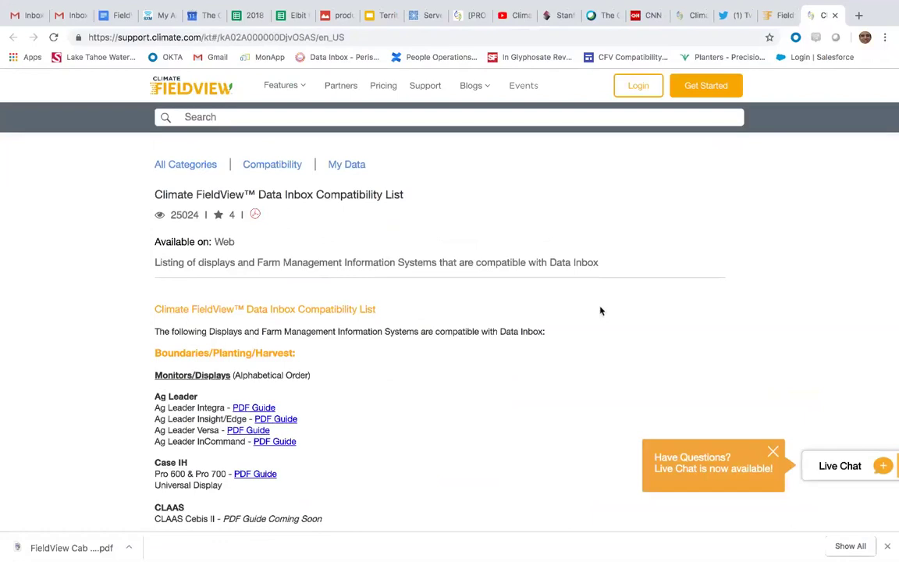
scroll(429, 393, "down", 3)
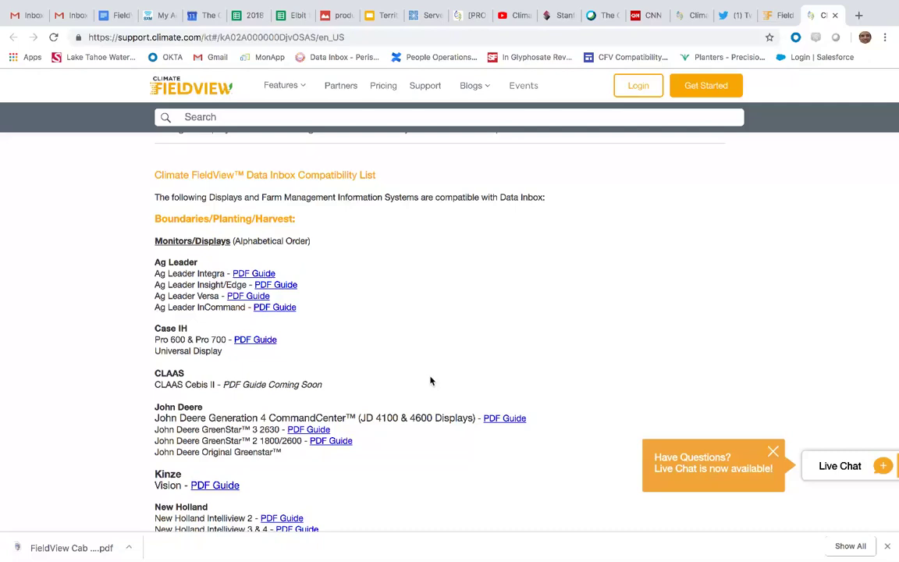
left_click(279, 310)
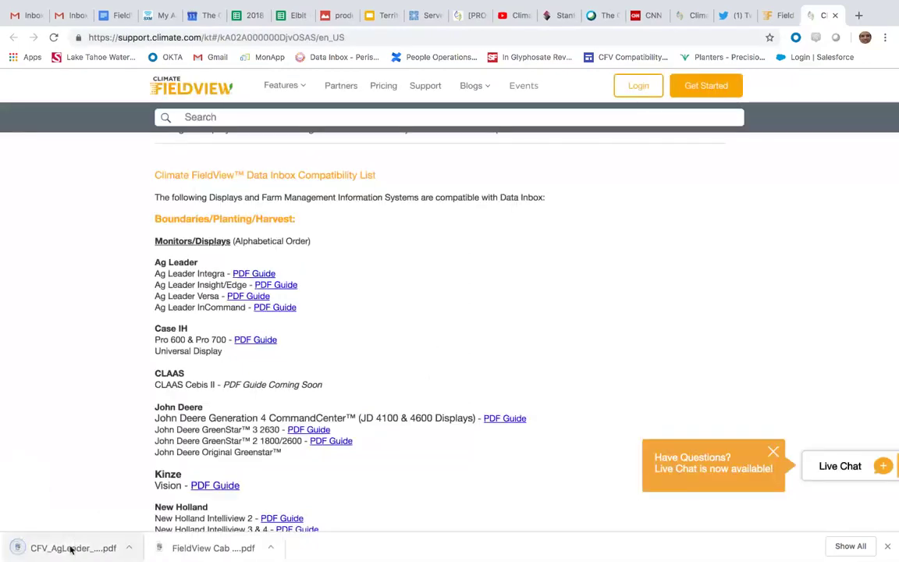
left_click(70, 547)
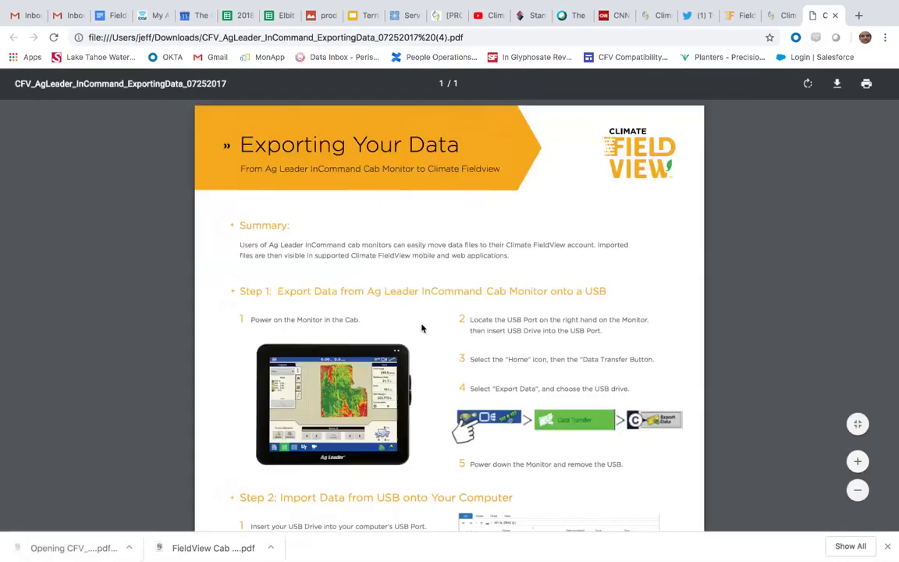
scroll(494, 313, "down", 2)
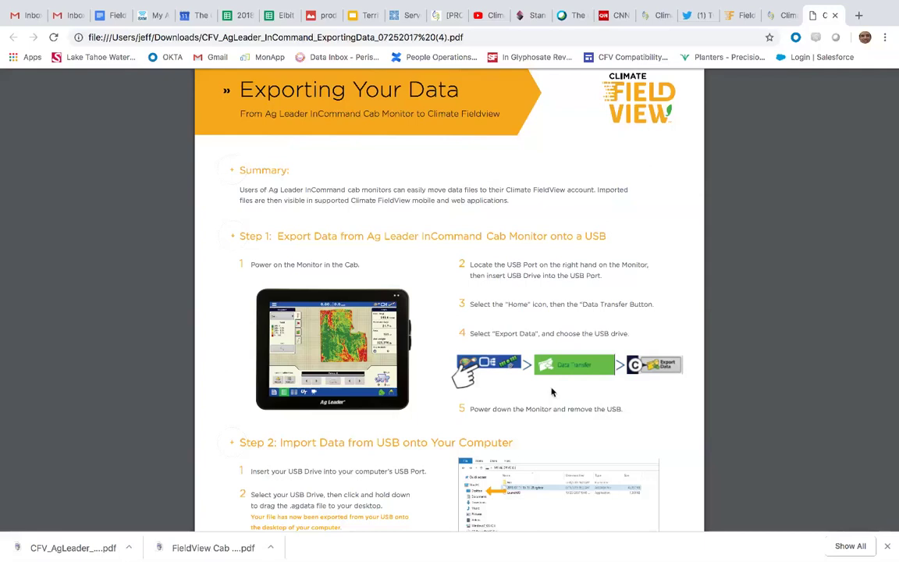
left_click(833, 16)
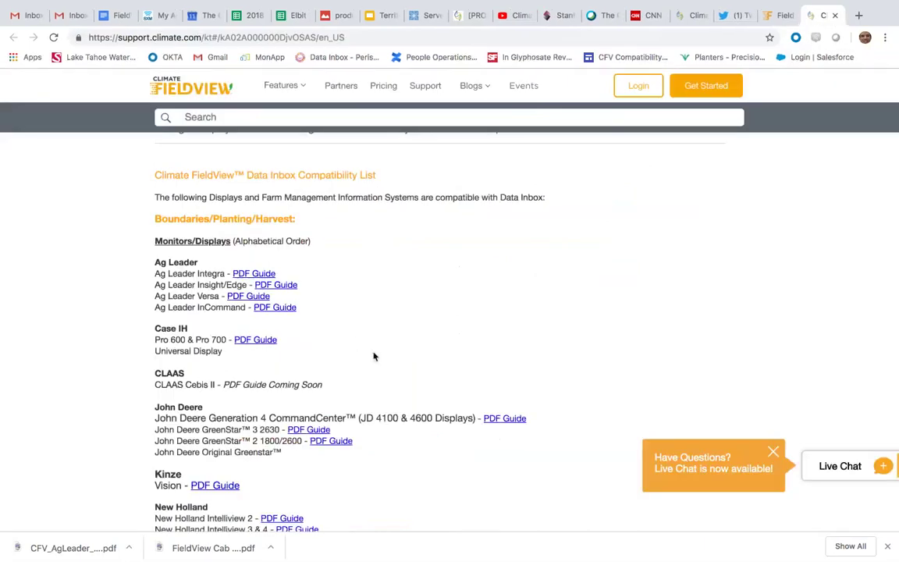
- Examine which monitors, displays and farm management information systems the Data Inbox supports and which export guides are offered
scroll(375, 356, "down", 1)
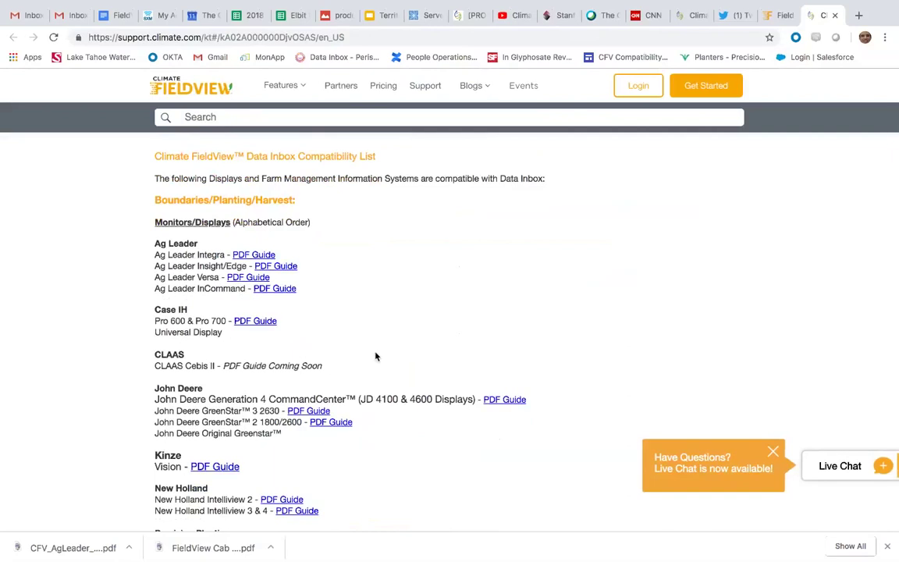
scroll(327, 343, "down", 1)
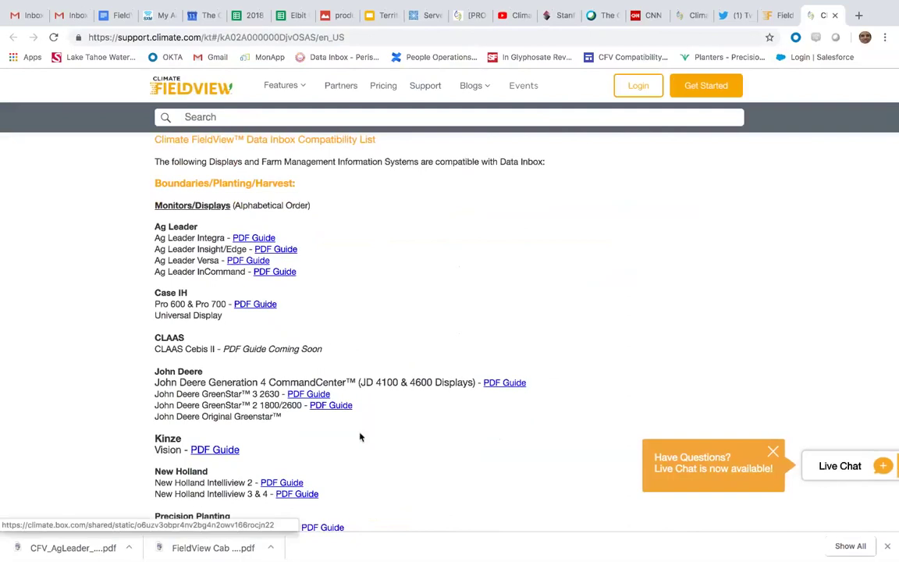
scroll(360, 435, "down", 5)
scroll(360, 436, "down", 1)
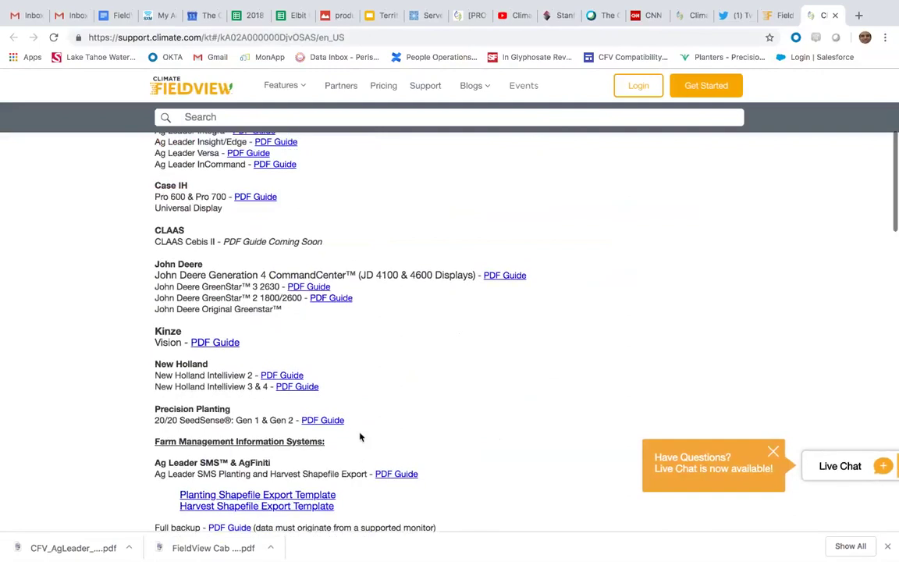
scroll(359, 435, "up", 1)
scroll(360, 435, "down", 8)
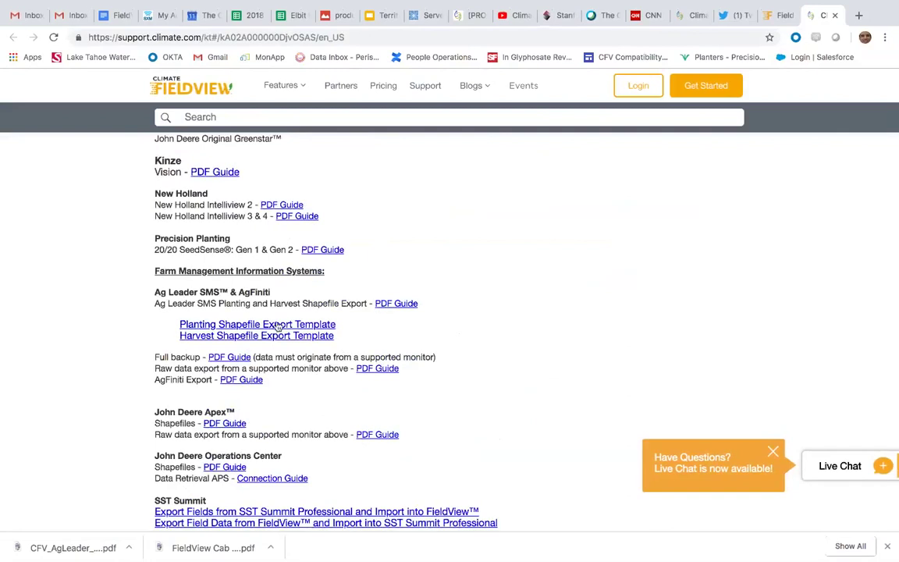
scroll(287, 433, "down", 2)
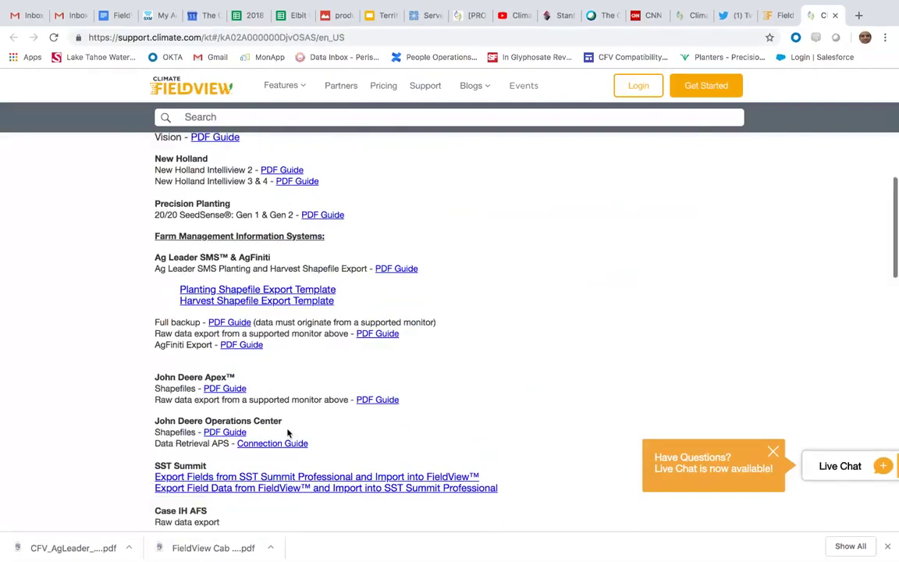
scroll(287, 433, "down", 1)
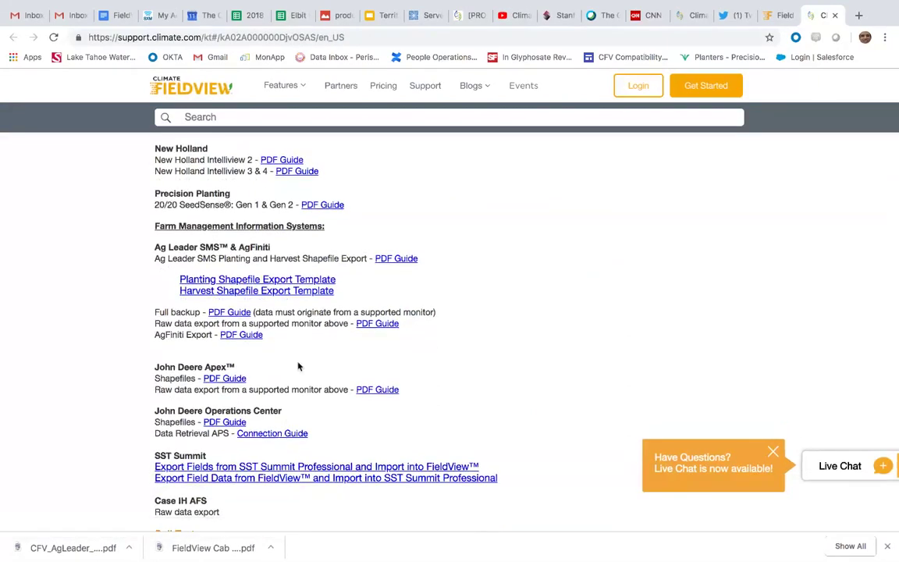
scroll(325, 404, "down", 3)
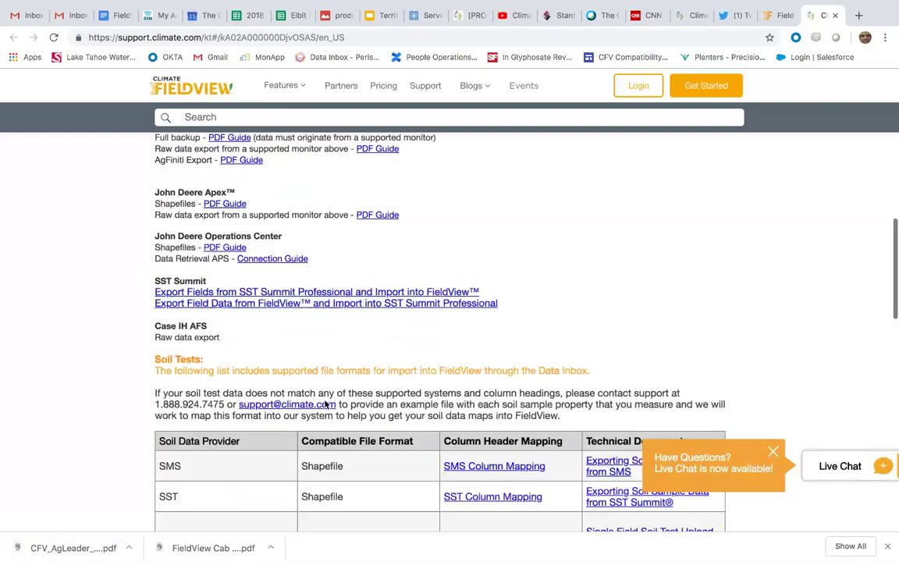
- Examine the Soil Tests table for supported data providers, compatible file formats, column header mappings and technical documents
scroll(325, 399, "down", 1)
scroll(324, 399, "down", 2)
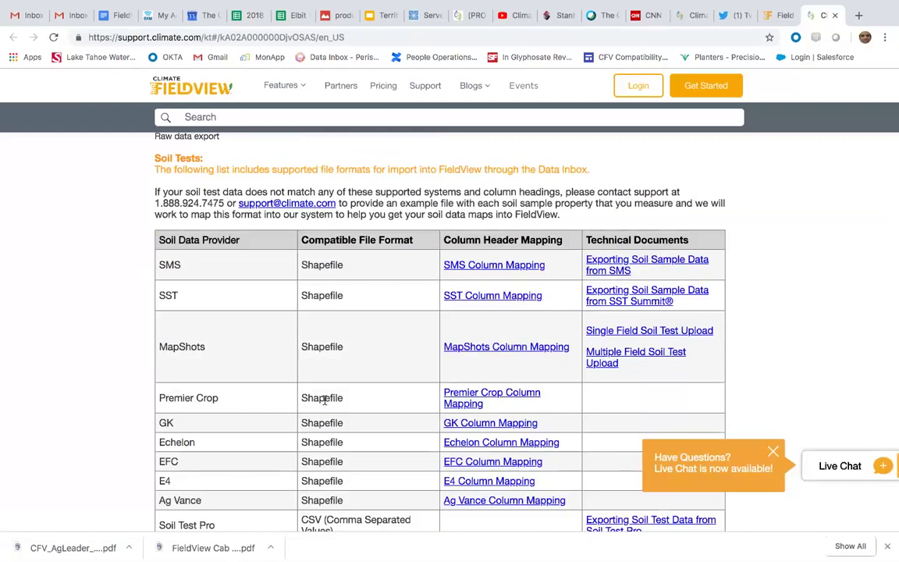
scroll(325, 399, "down", 1)
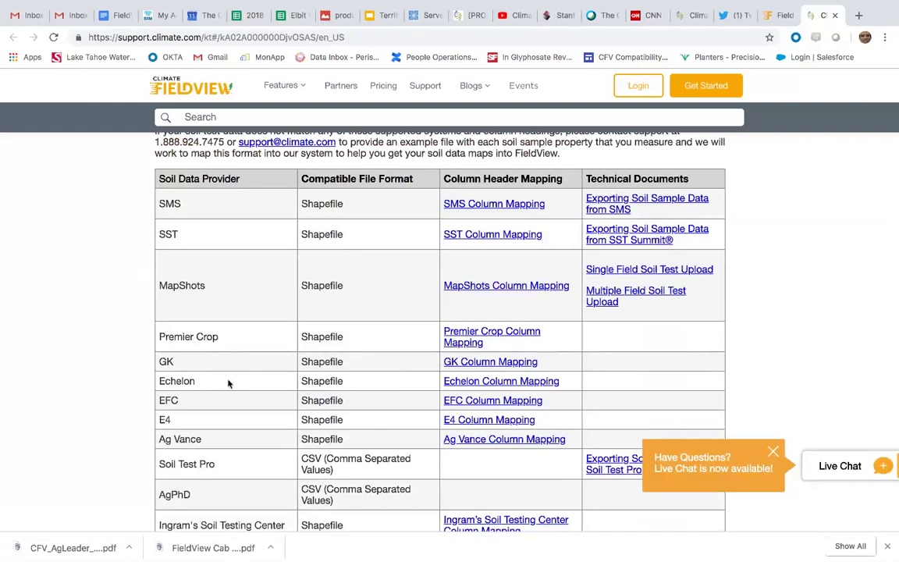
scroll(260, 415, "down", 1)
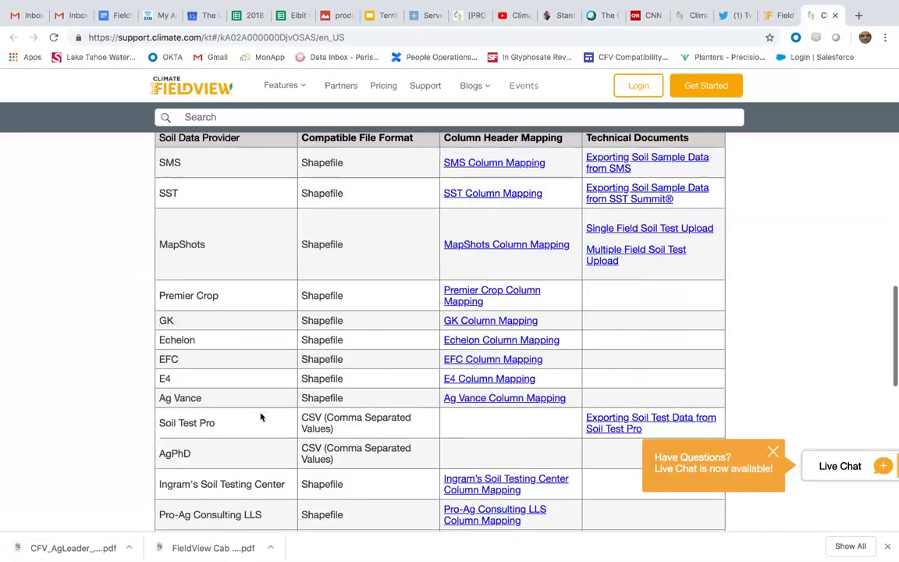
scroll(260, 416, "down", 2)
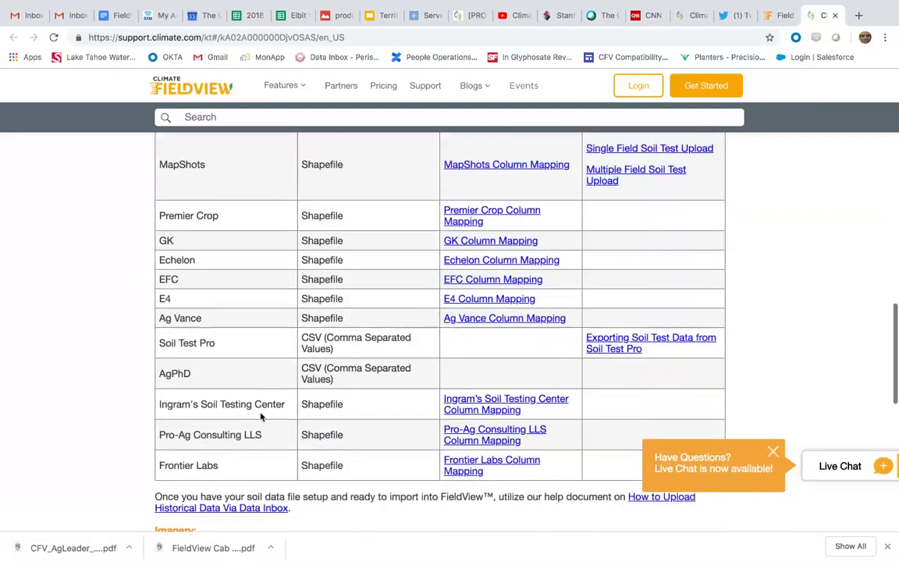
scroll(260, 416, "up", 5)
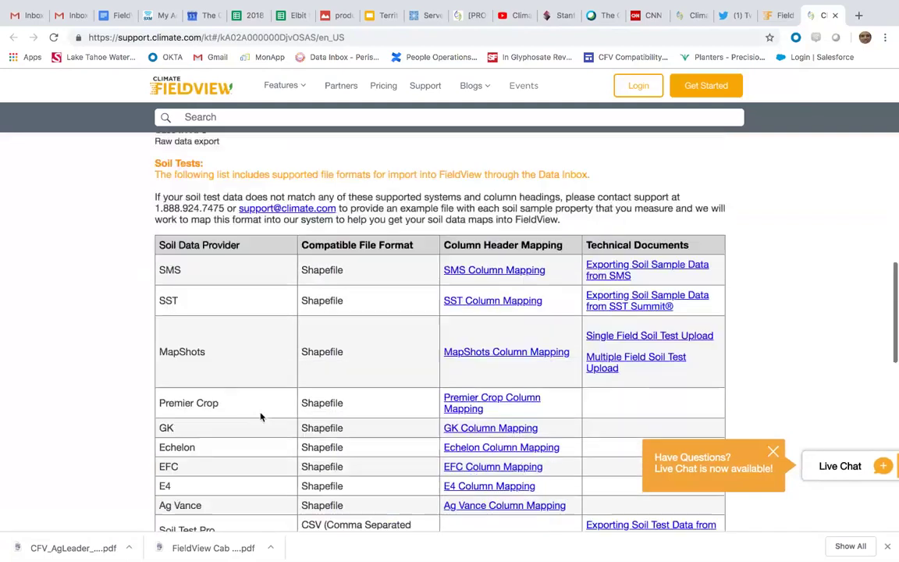
scroll(259, 415, "down", 5)
scroll(260, 413, "up", 3)
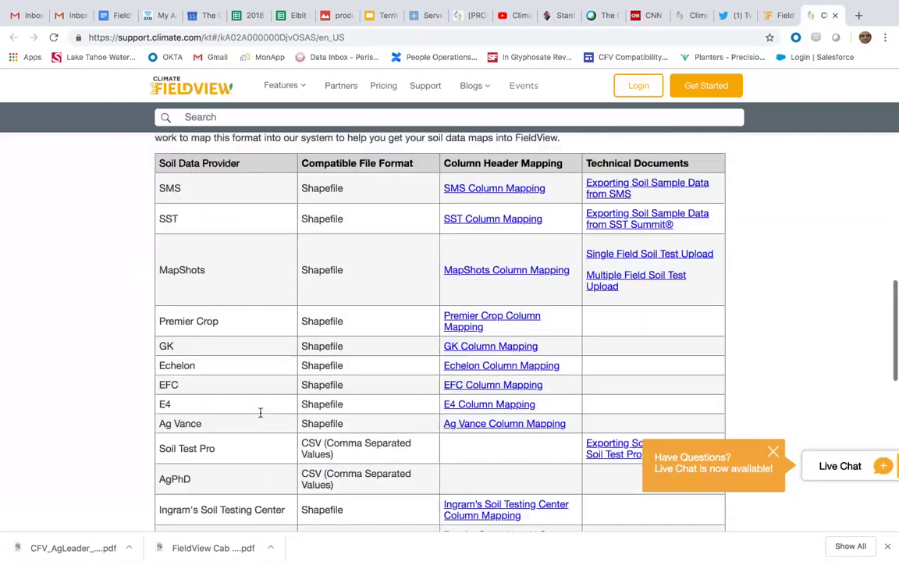
scroll(260, 414, "up", 2)
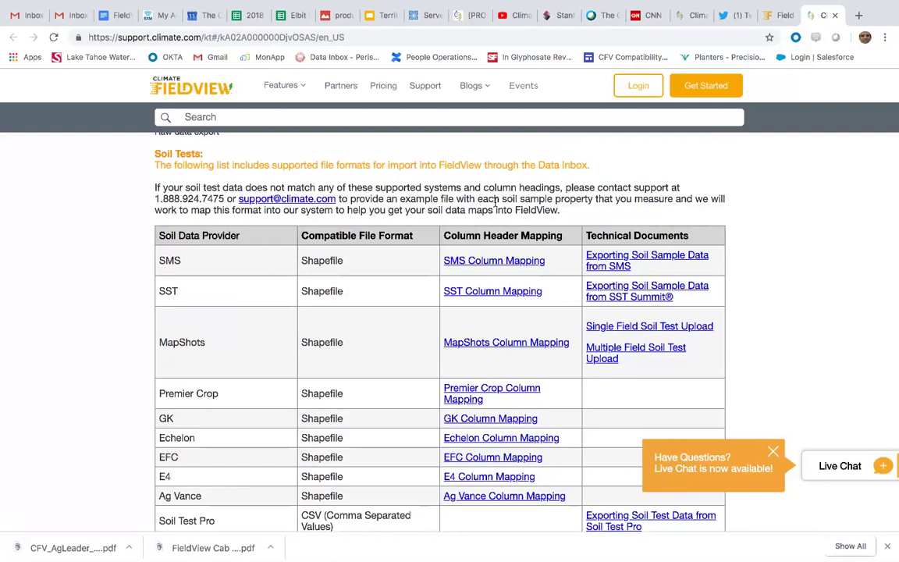
scroll(495, 202, "down", 1)
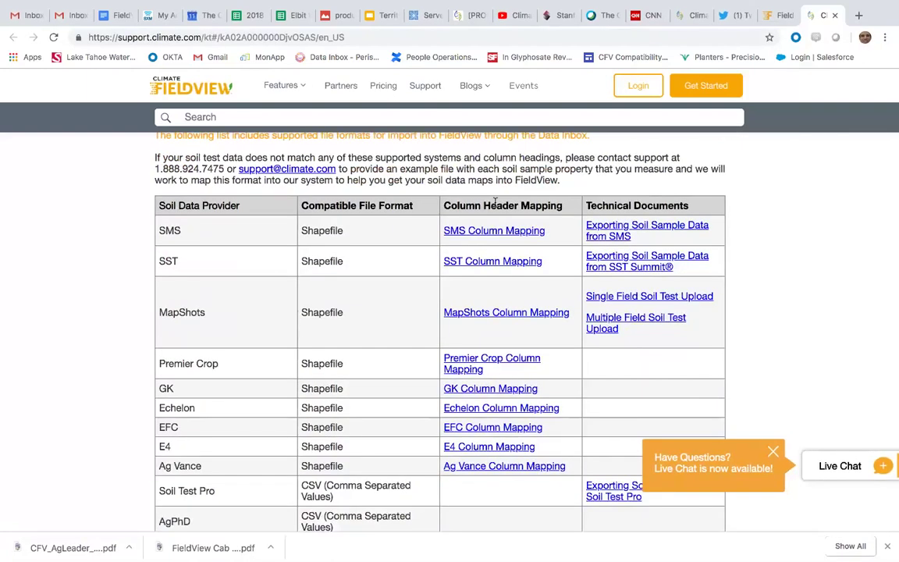
scroll(494, 201, "up", 5)
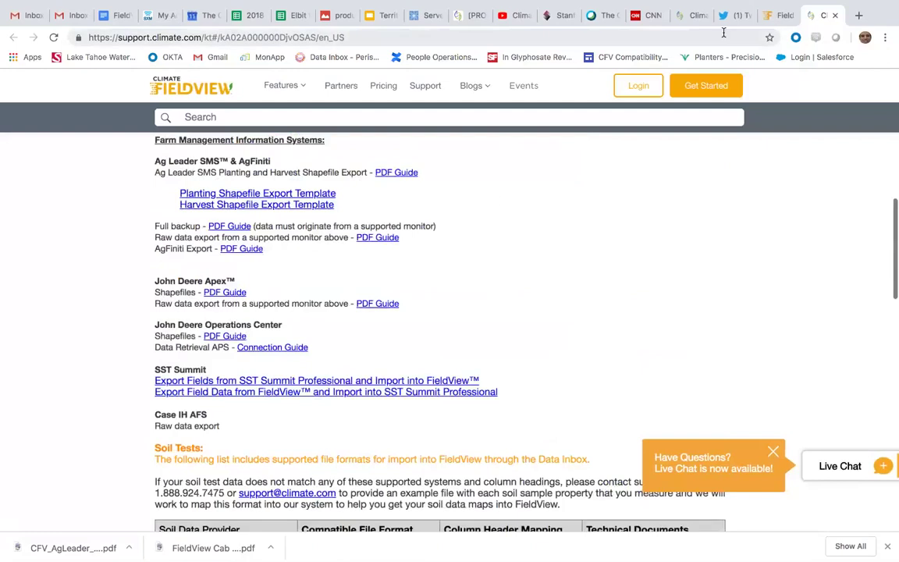
- Try to upload Jefferson Center Boundary.zip to the Data Inbox, locating it with a search for "jefferson", and cancel the duplicate upload
left_click(779, 14)
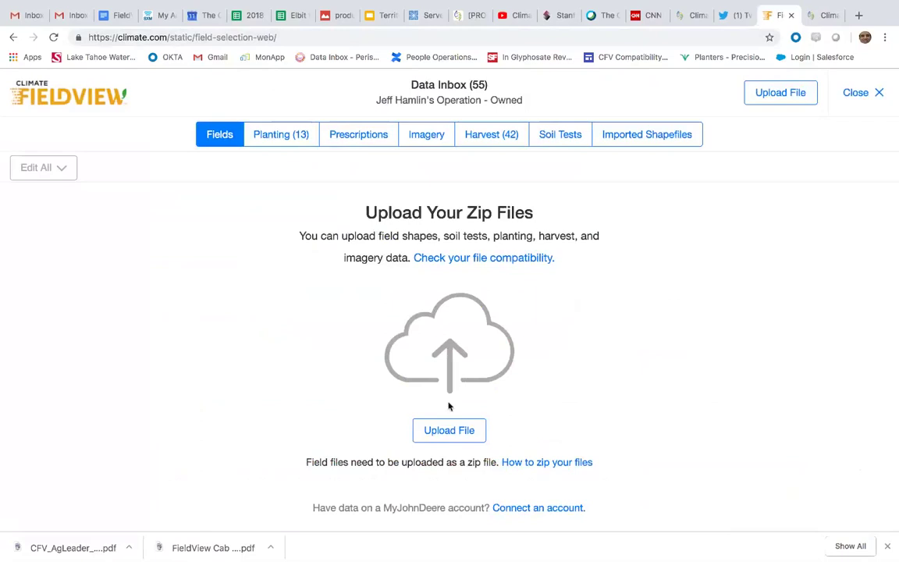
left_click(459, 432)
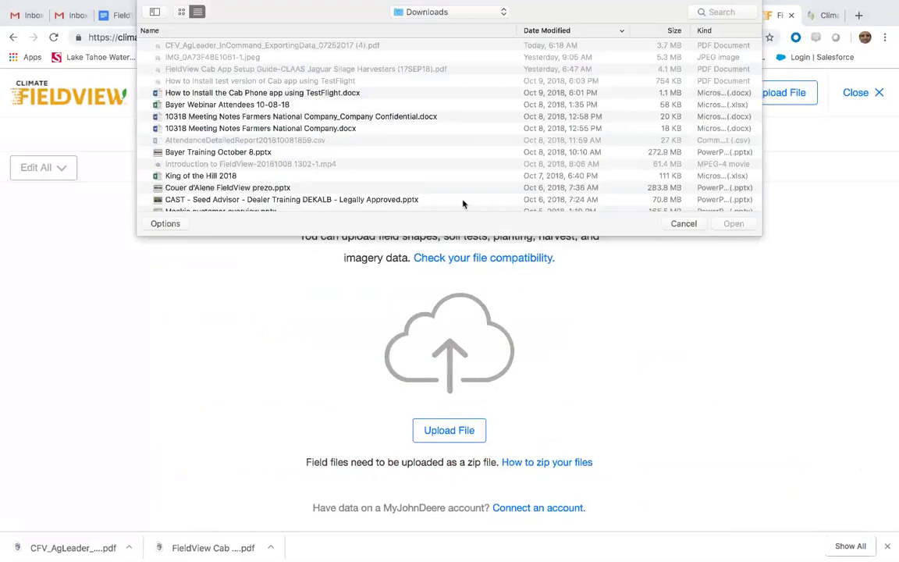
left_click(710, 12)
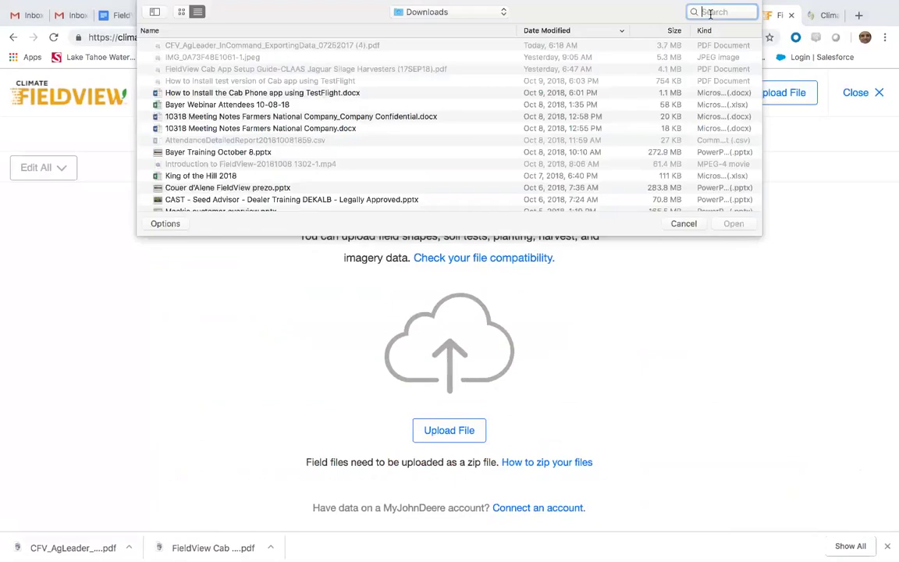
type("jefferson")
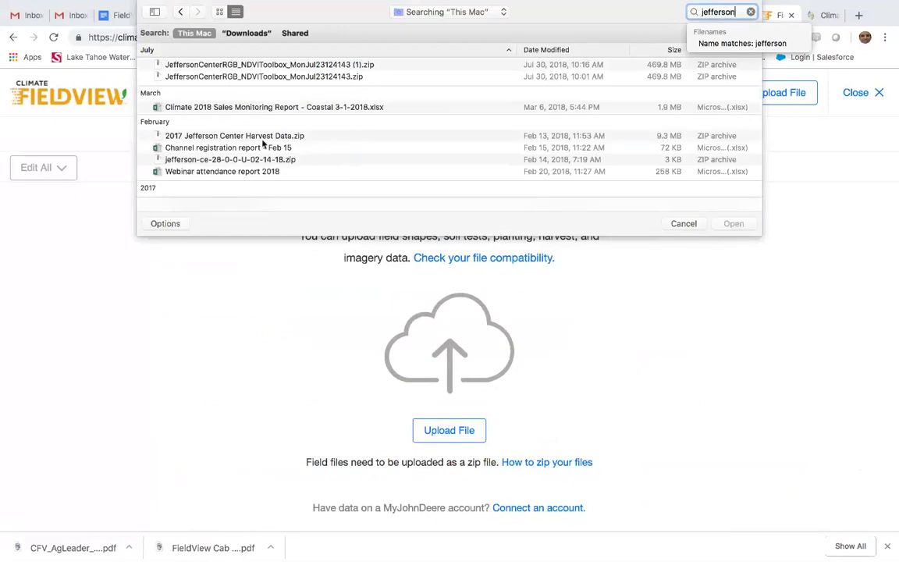
scroll(306, 162, "down", 5)
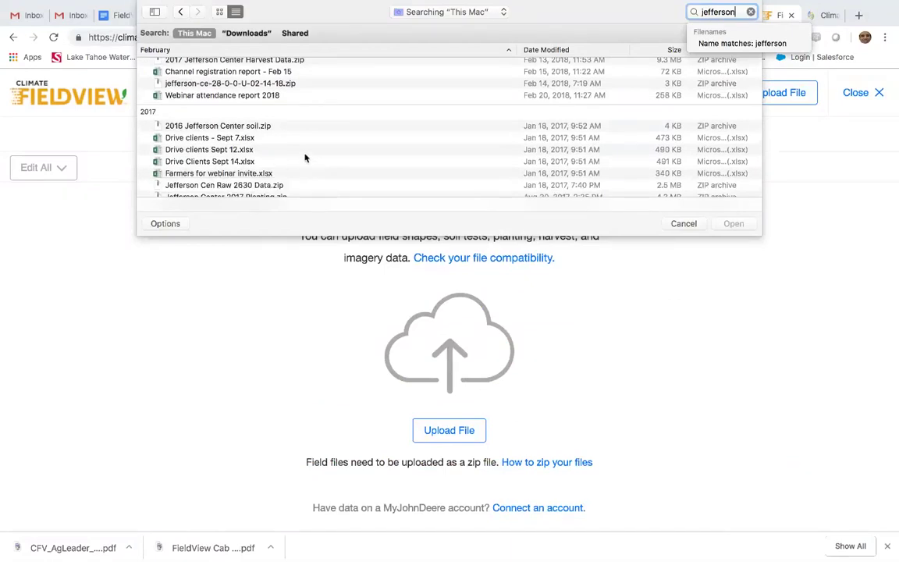
scroll(305, 160, "down", 3)
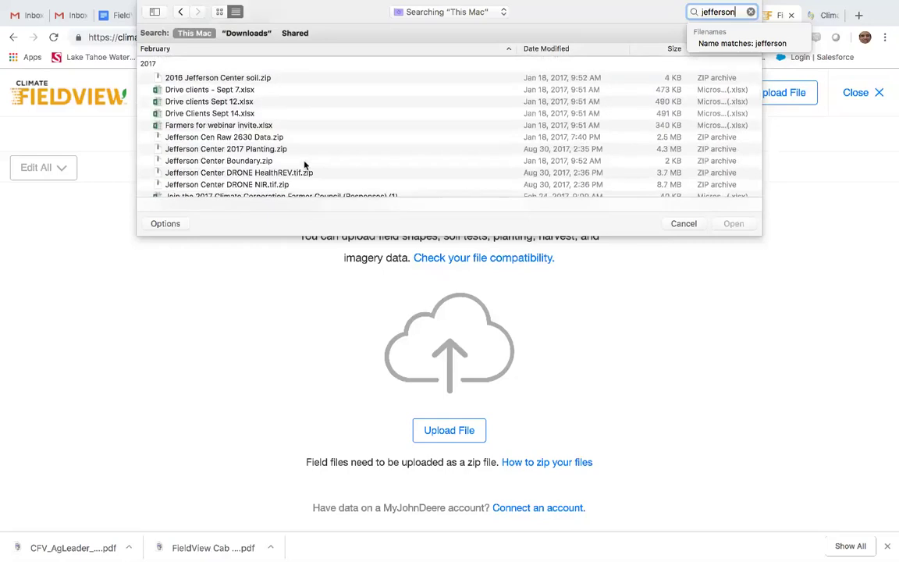
scroll(305, 164, "down", 3)
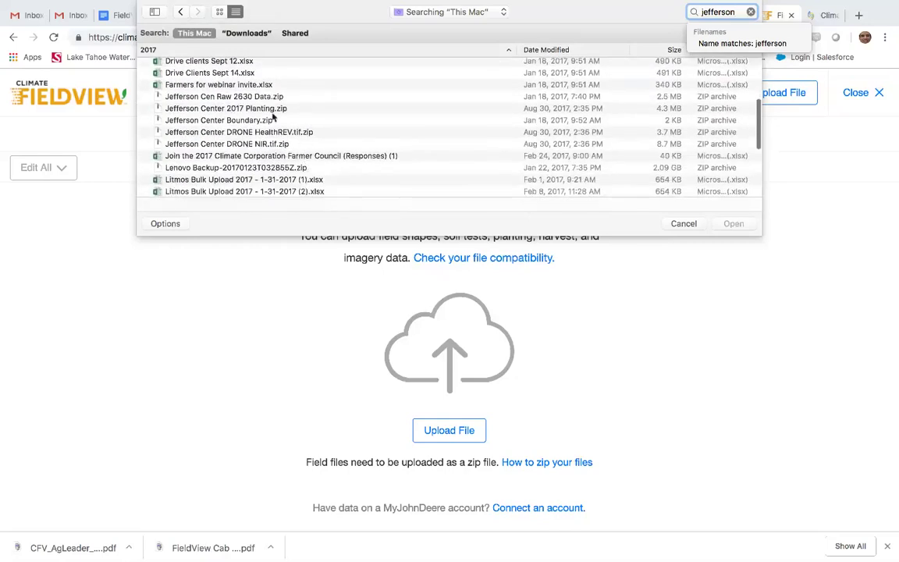
left_click(248, 121)
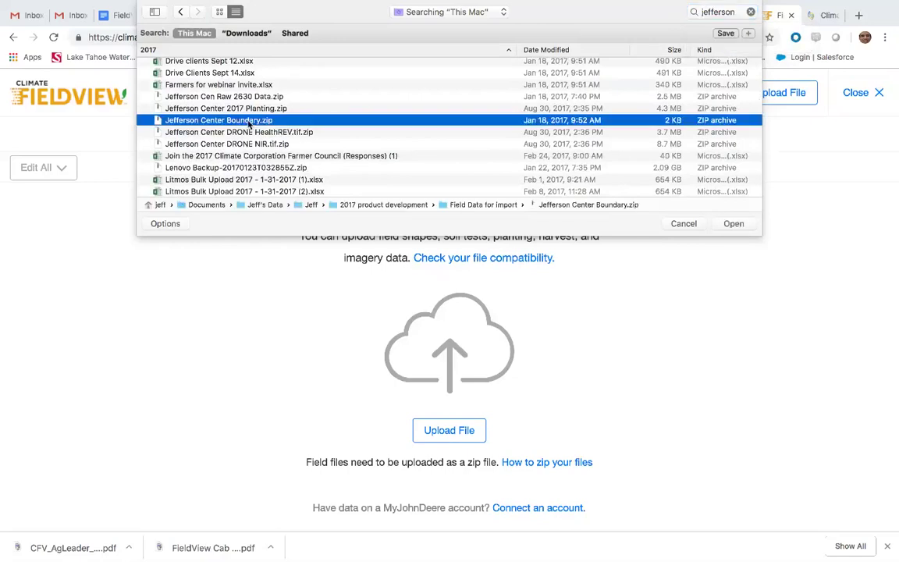
left_click(734, 224)
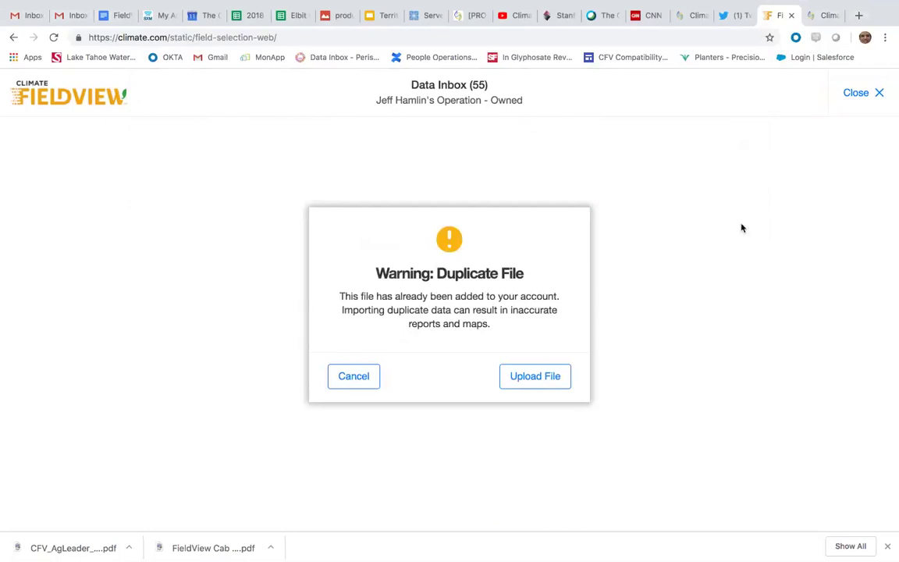
left_click(353, 377)
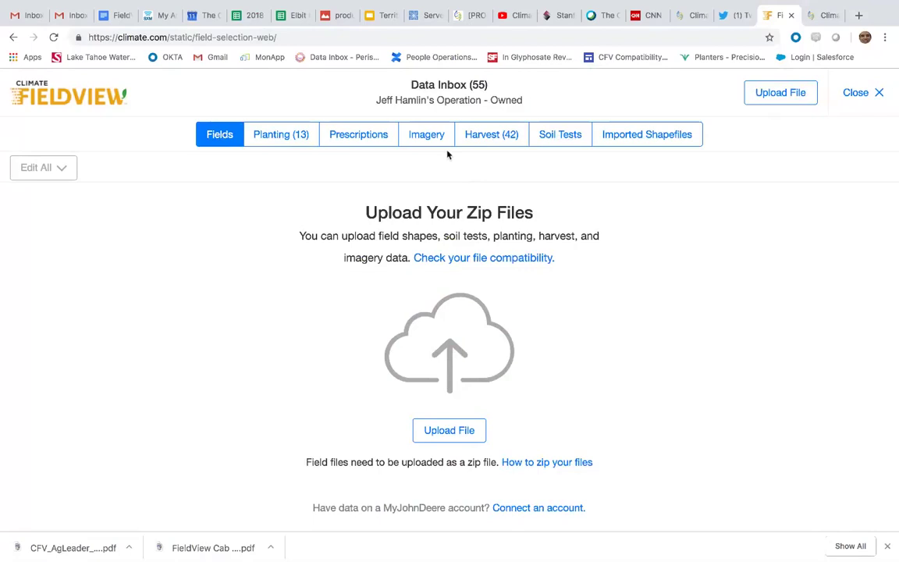
- Show the planting files in the Data Inbox, select the first four for import, and clear the selection
left_click(281, 137)
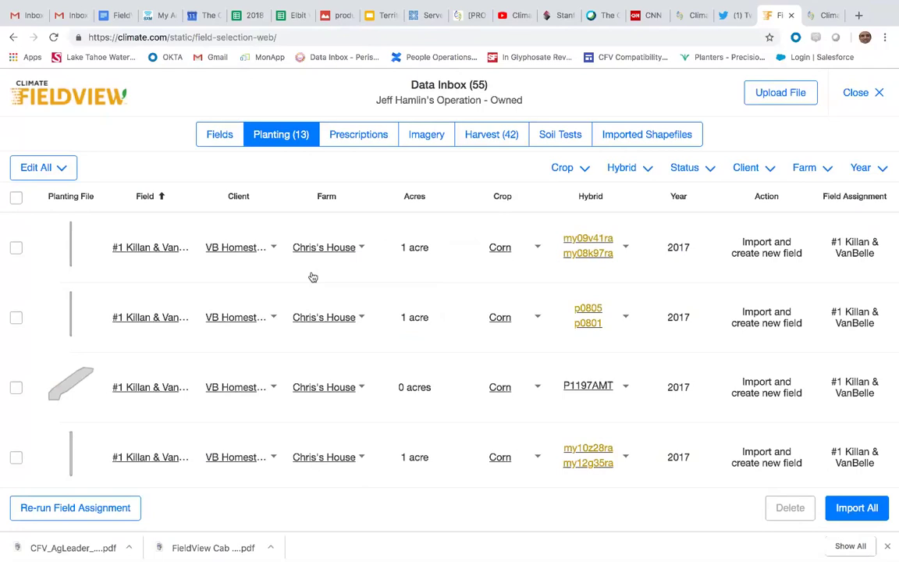
left_click(19, 249)
left_click(16, 316)
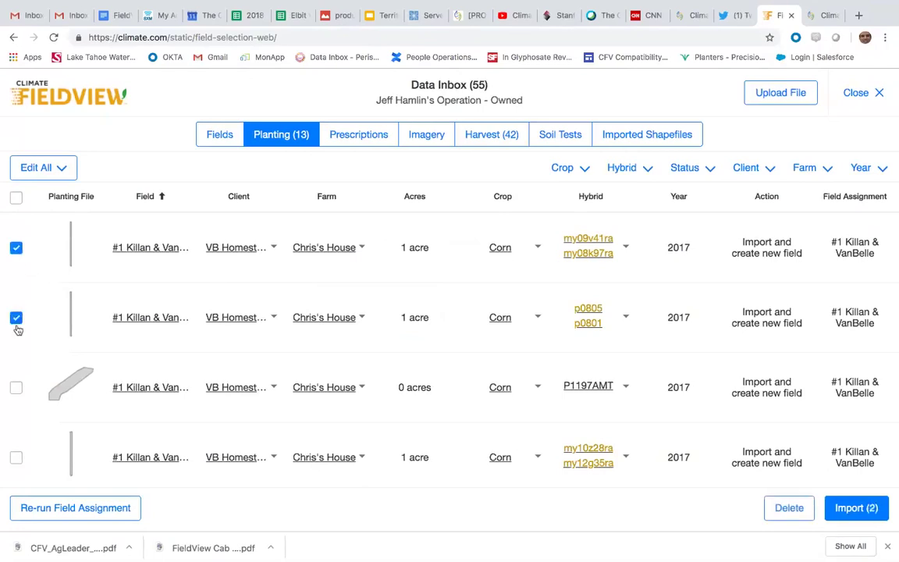
left_click(16, 387)
left_click(17, 457)
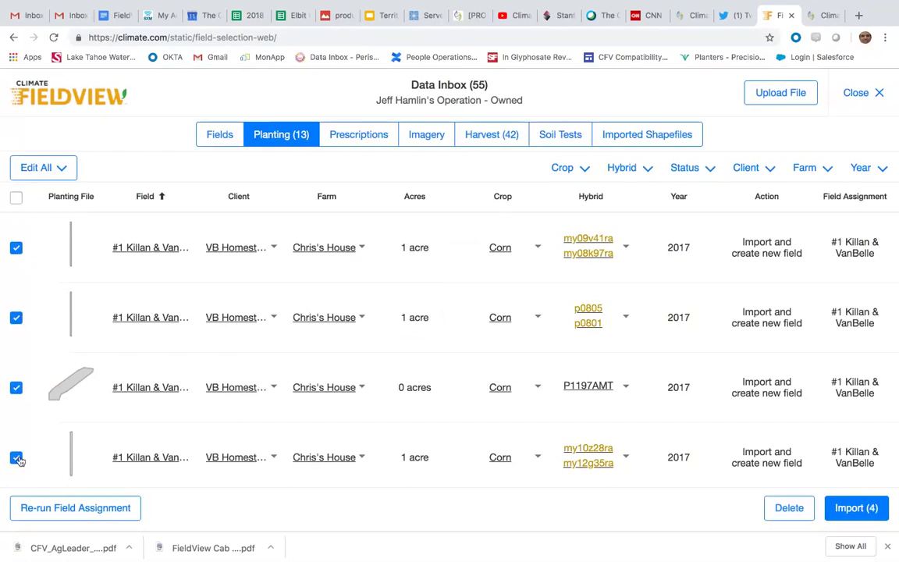
left_click(17, 387)
left_click(17, 316)
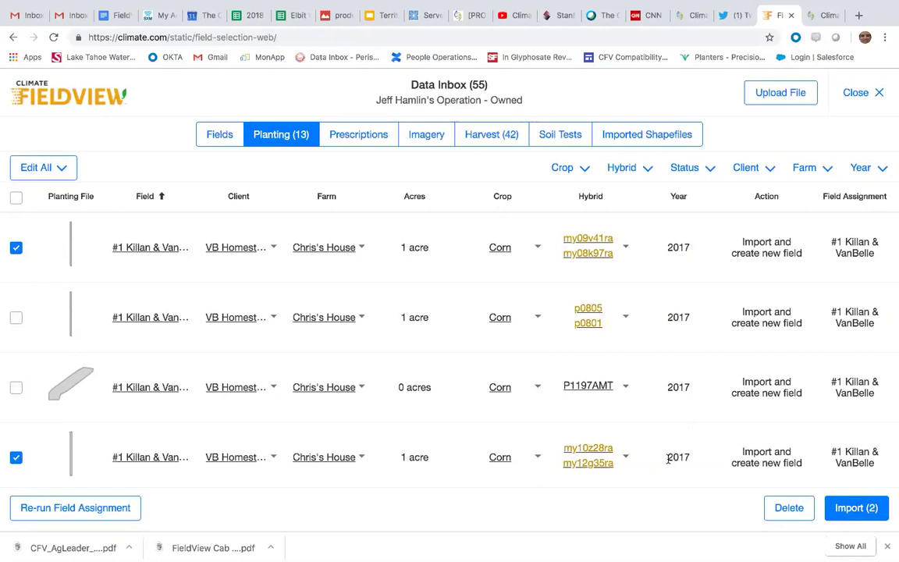
left_click(16, 250)
left_click(16, 458)
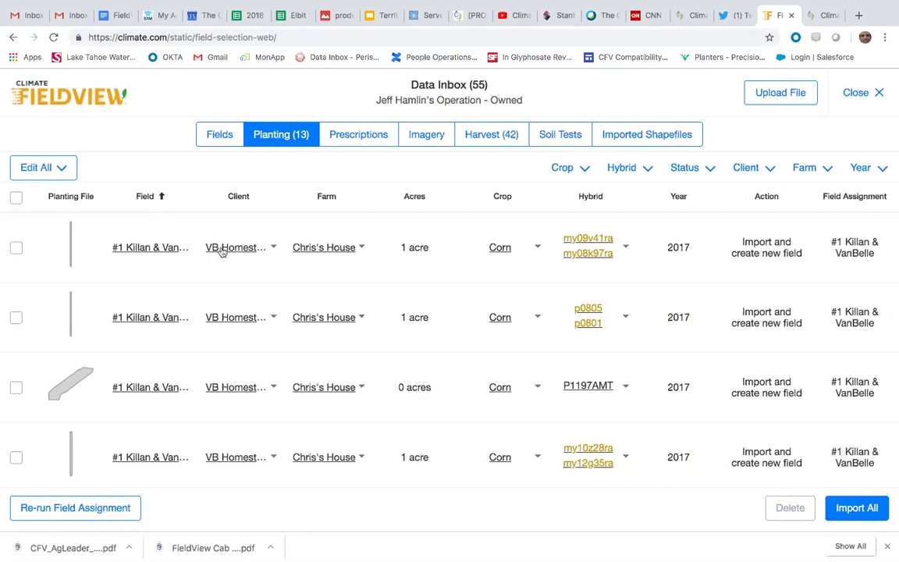
- View the farm and crop choices available for the first planting file without changing either value
left_click(362, 248)
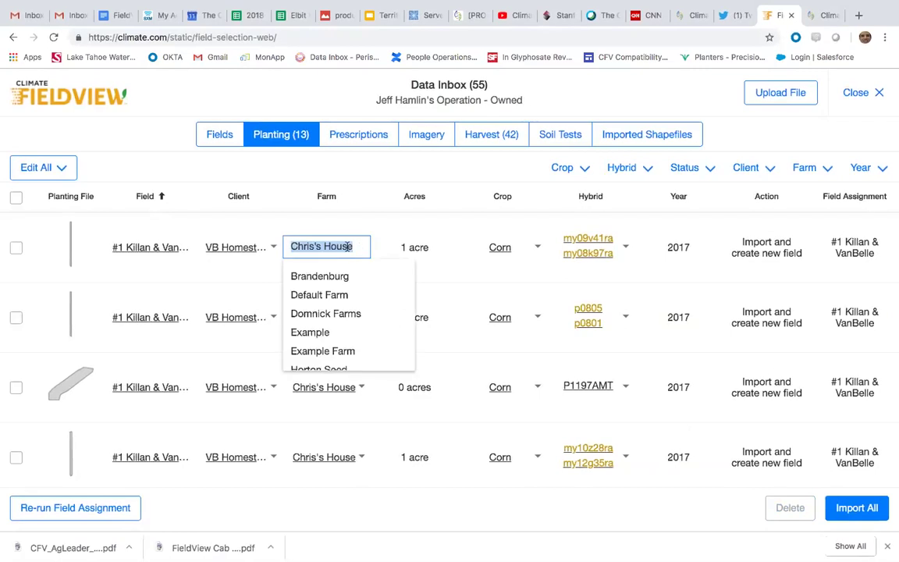
left_click(347, 246)
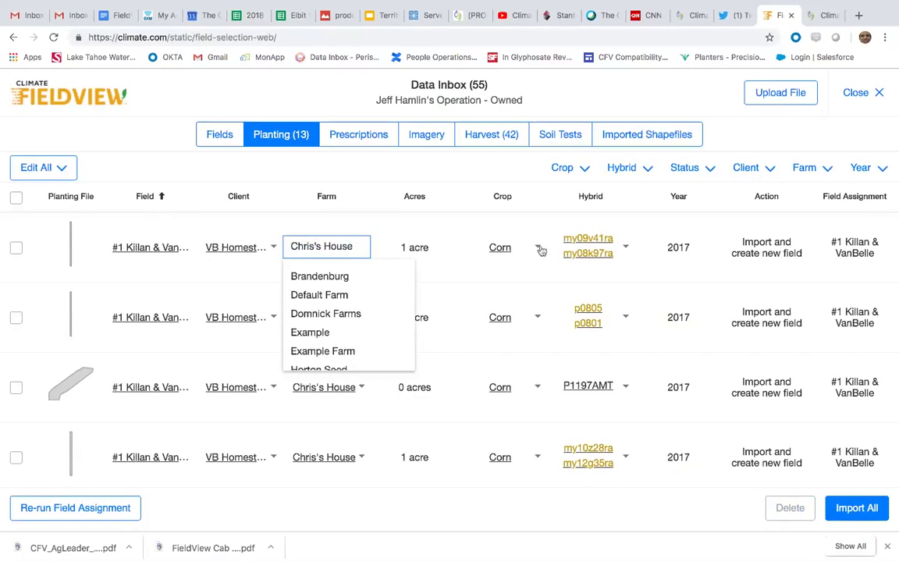
left_click(521, 226)
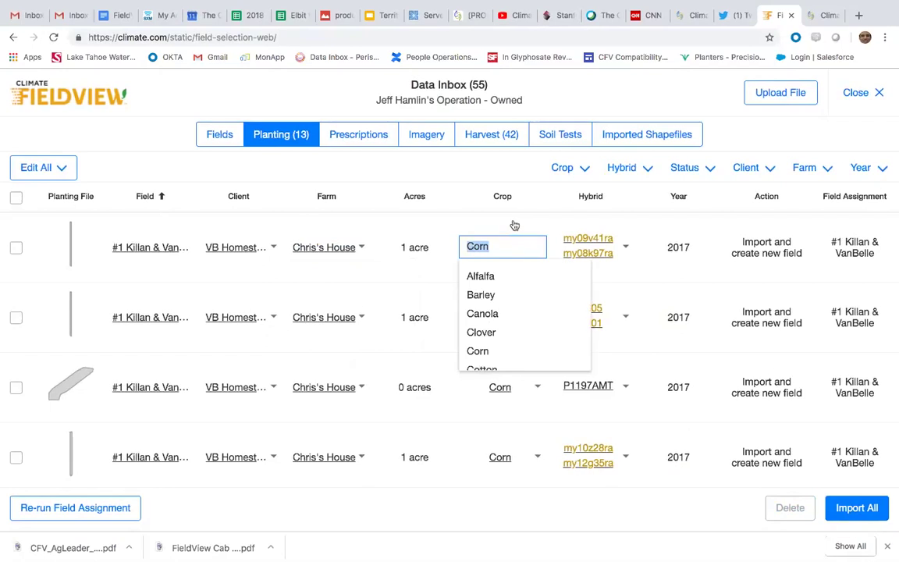
- Try replacing hybrid name my09v41ra with DKC40-84RIB in the first planting file, and cancel the replacement
left_click(626, 249)
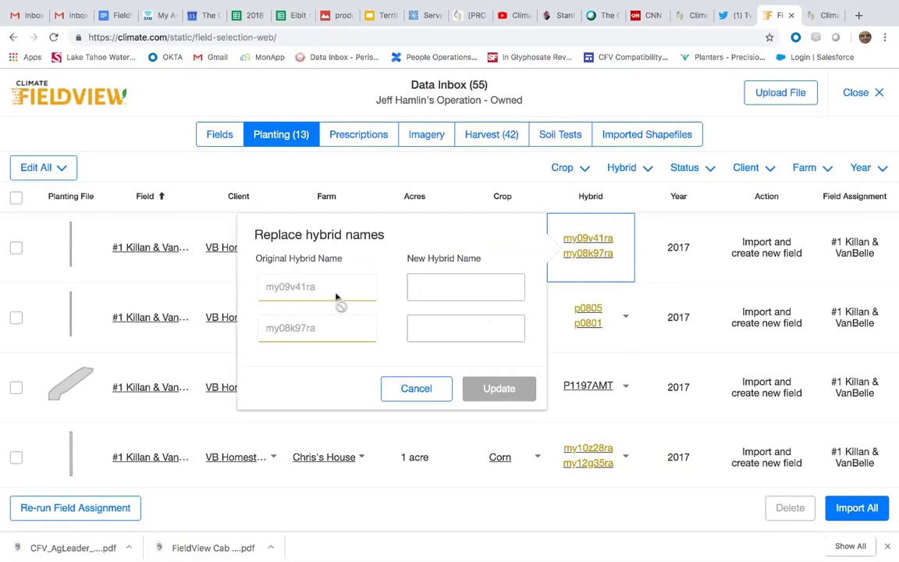
left_click(433, 288)
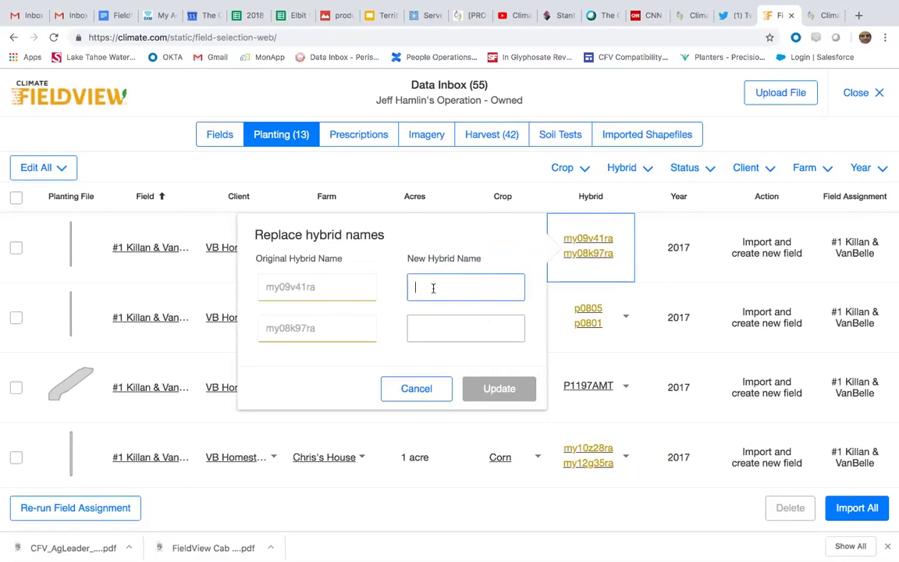
type("dkc")
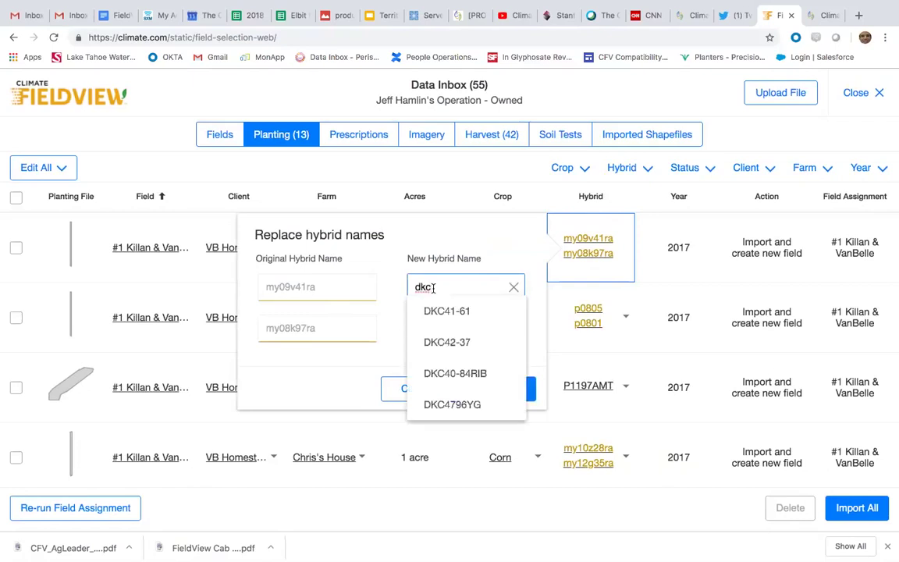
left_click(451, 374)
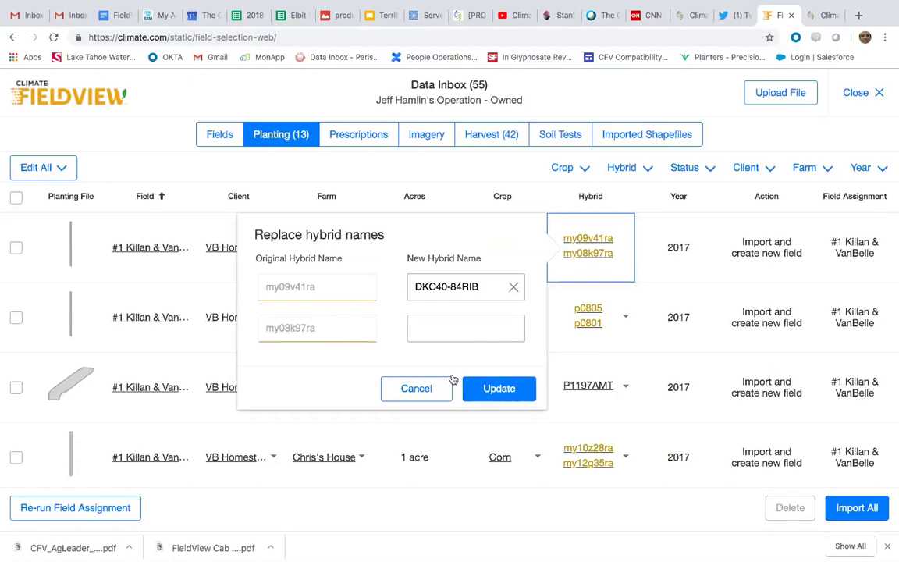
left_click(425, 389)
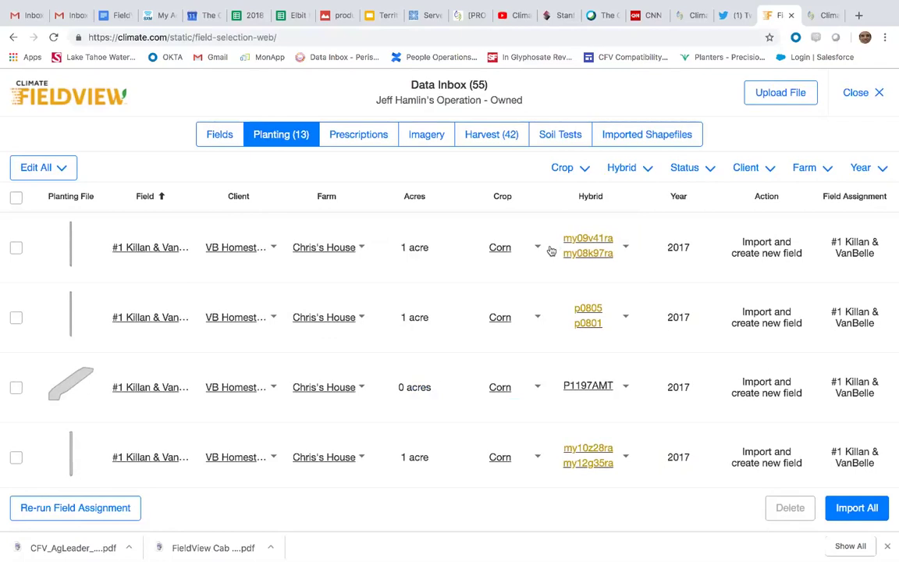
- Return to the Data Inbox's field uploads, close the inbox, and open LaRue Field from the field list
left_click(223, 139)
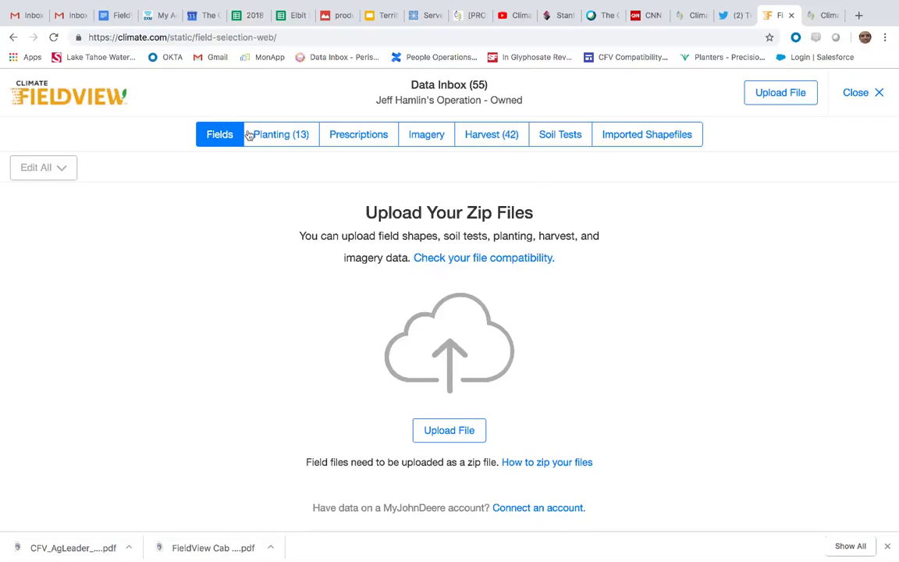
left_click(880, 93)
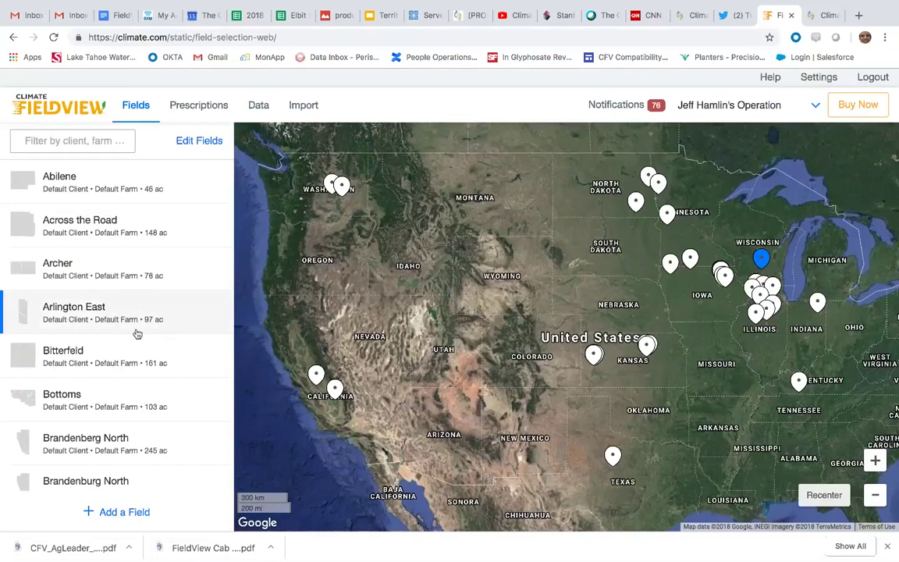
scroll(131, 363, "down", 3)
scroll(129, 363, "down", 12)
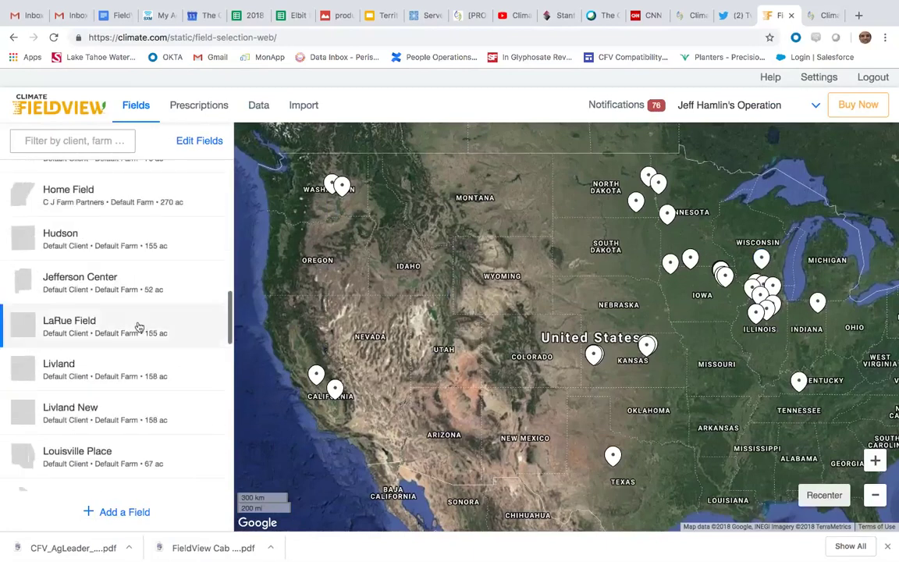
left_click(136, 325)
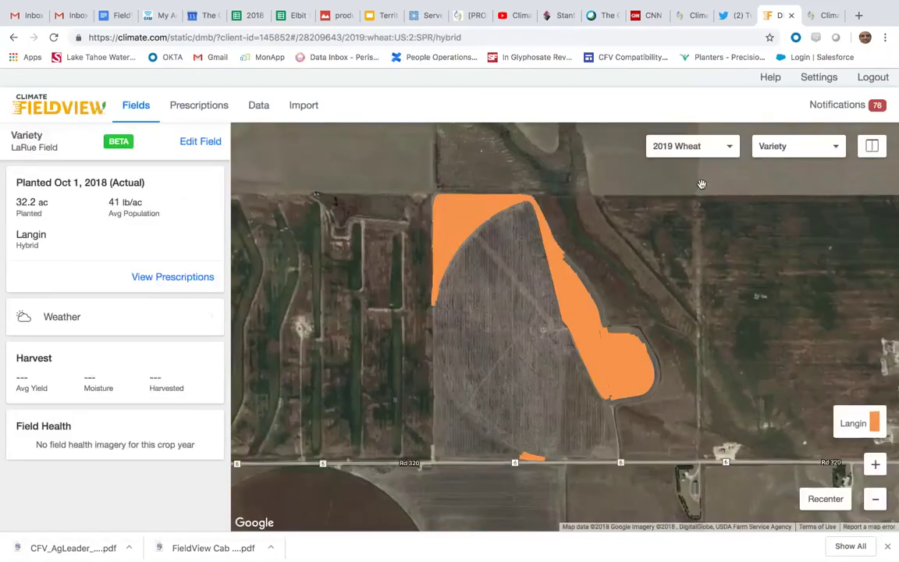
- Display the 2018 Wheat harvest yield map for LaRue Field and examine the yield data lying outside the main field
left_click(732, 147)
left_click(624, 270)
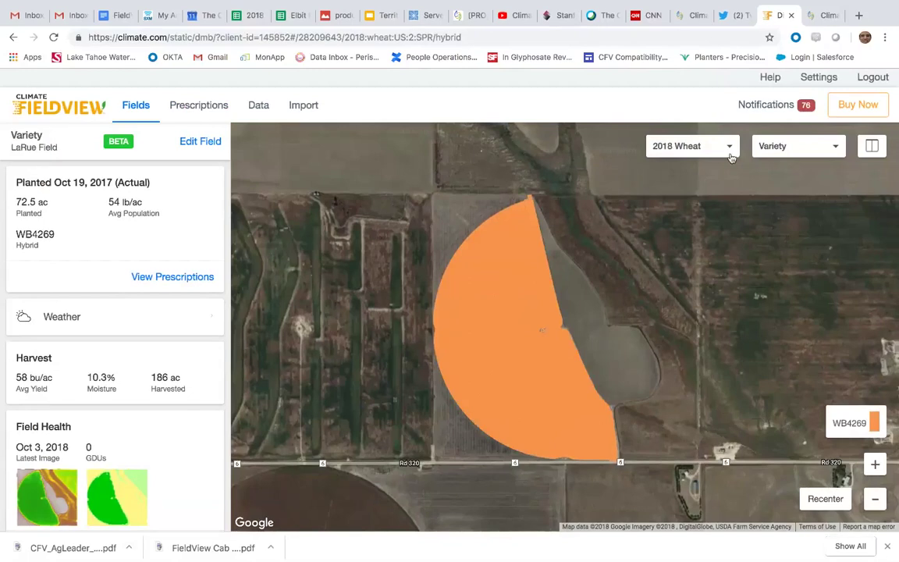
left_click(795, 148)
left_click(667, 184)
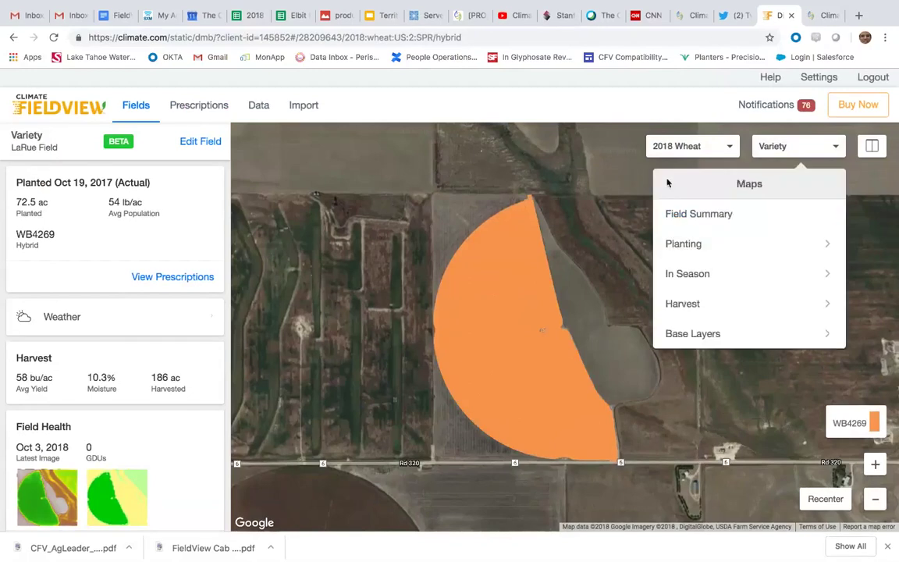
left_click(702, 305)
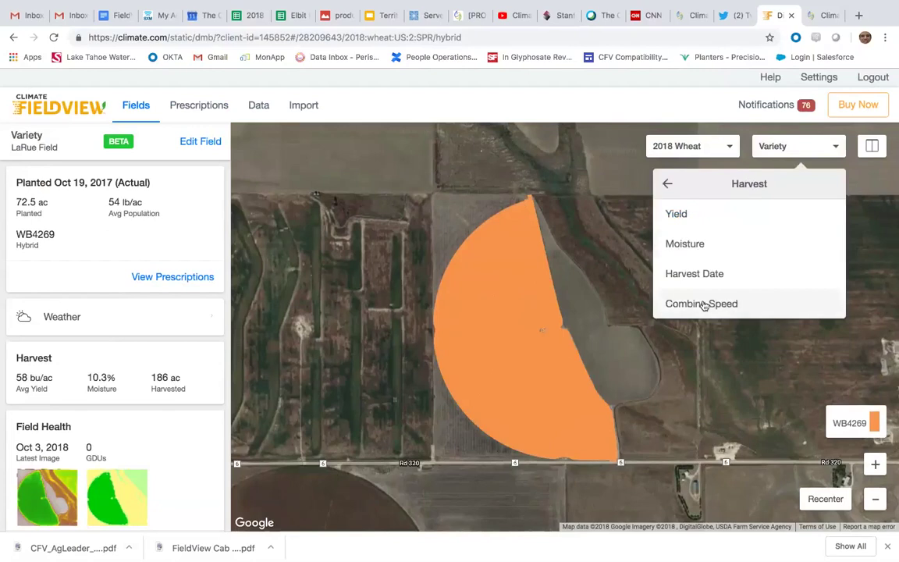
left_click(700, 220)
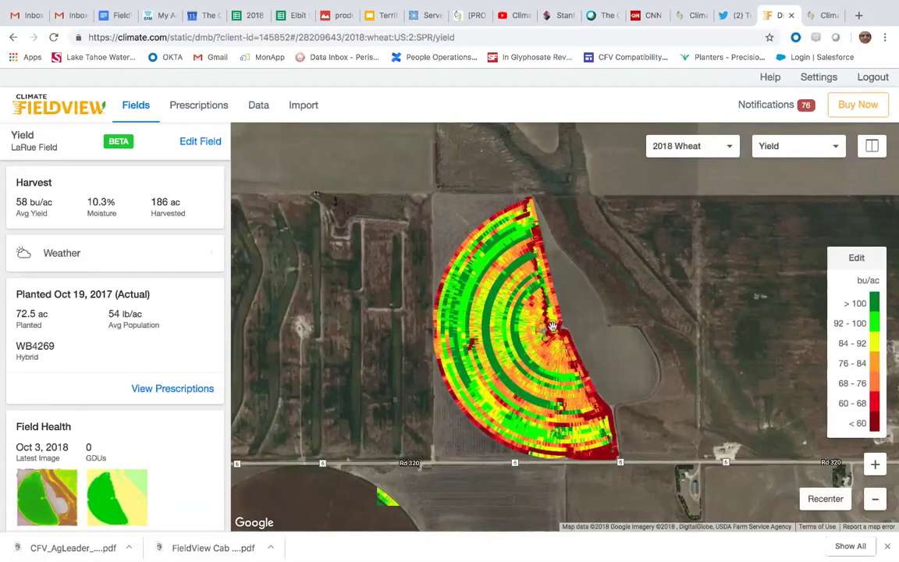
left_click_drag(636, 349, 698, 270)
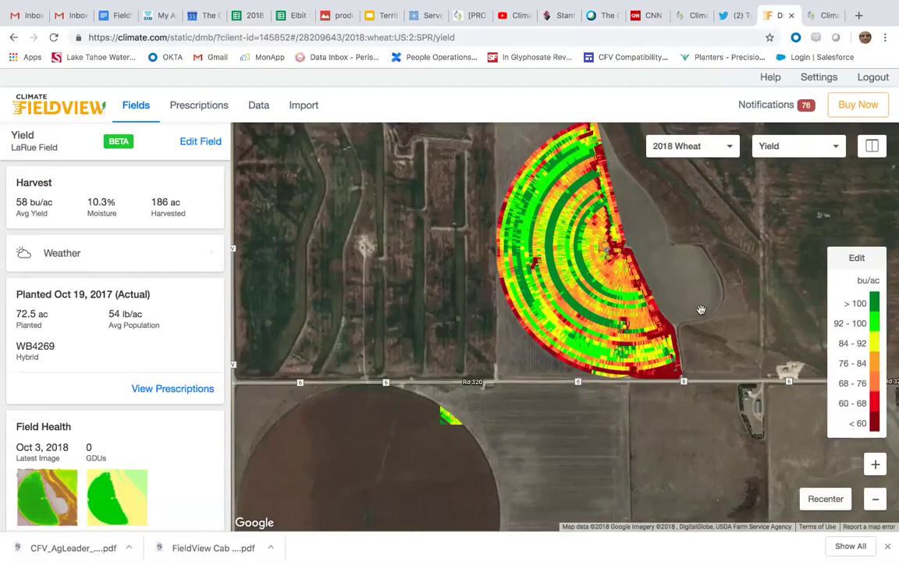
left_click(872, 496)
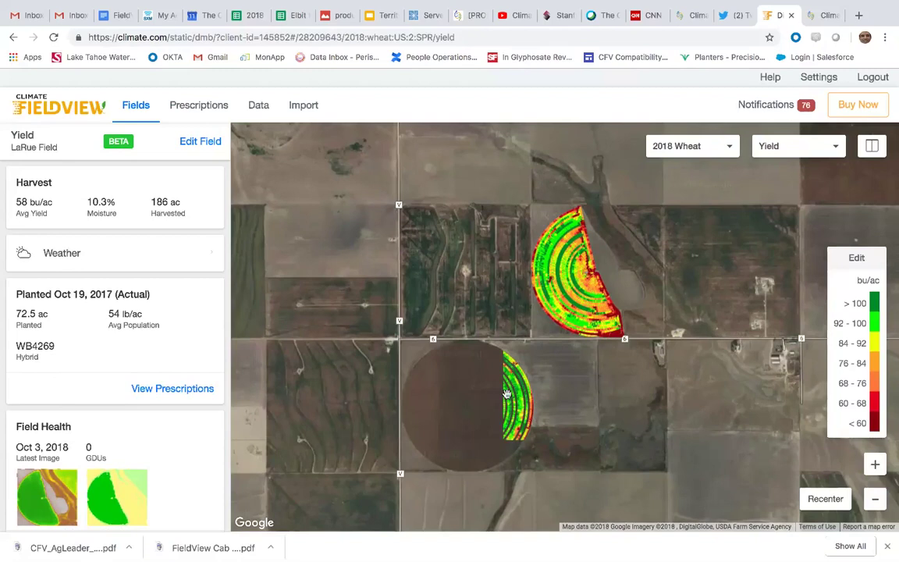
- Open the Fix Data tool from the settings to manage the operation's planting and harvest files
left_click(818, 78)
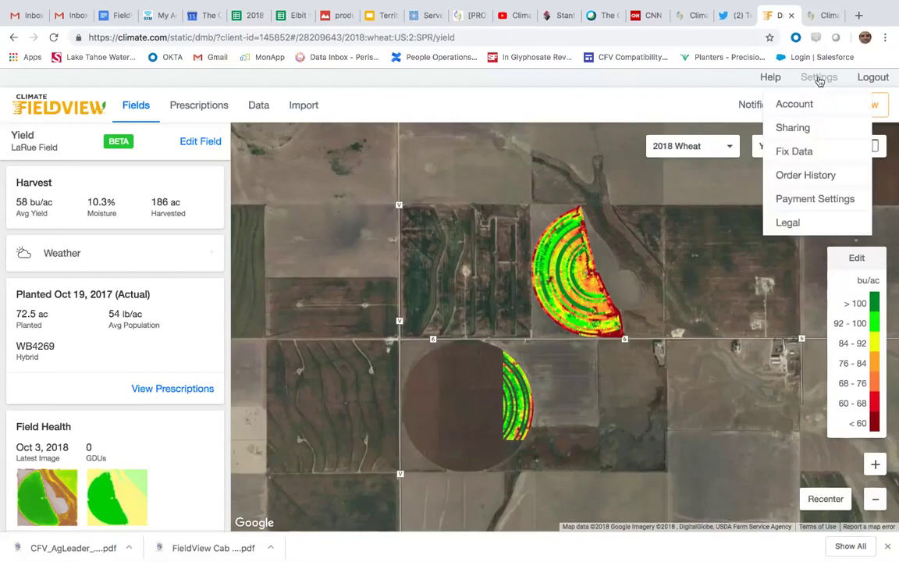
left_click(803, 153)
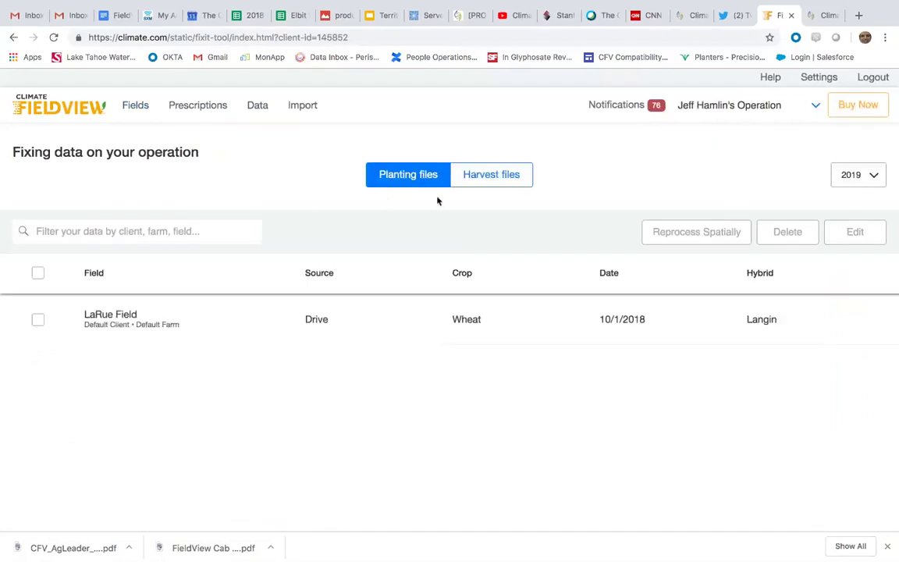
- List the 2018 planting files and spatially reprocess LaRue Field's wheat file dated 10/19/2017
left_click(871, 177)
left_click(866, 227)
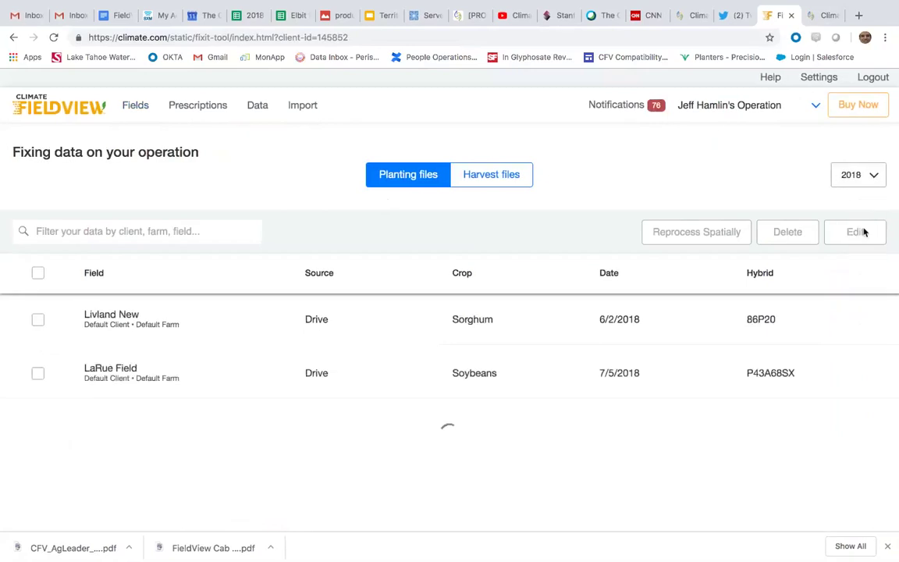
scroll(515, 394, "down", 5)
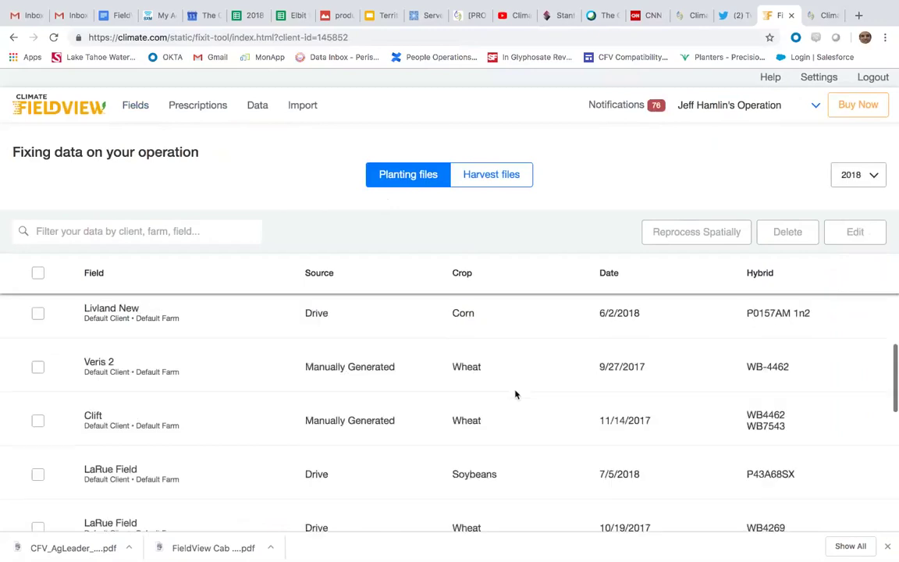
scroll(515, 392, "up", 1)
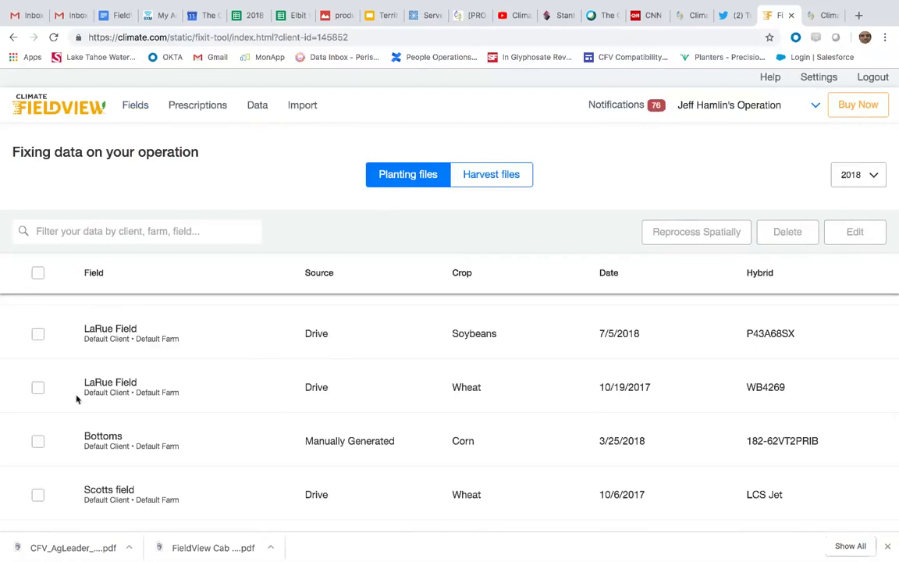
left_click(36, 389)
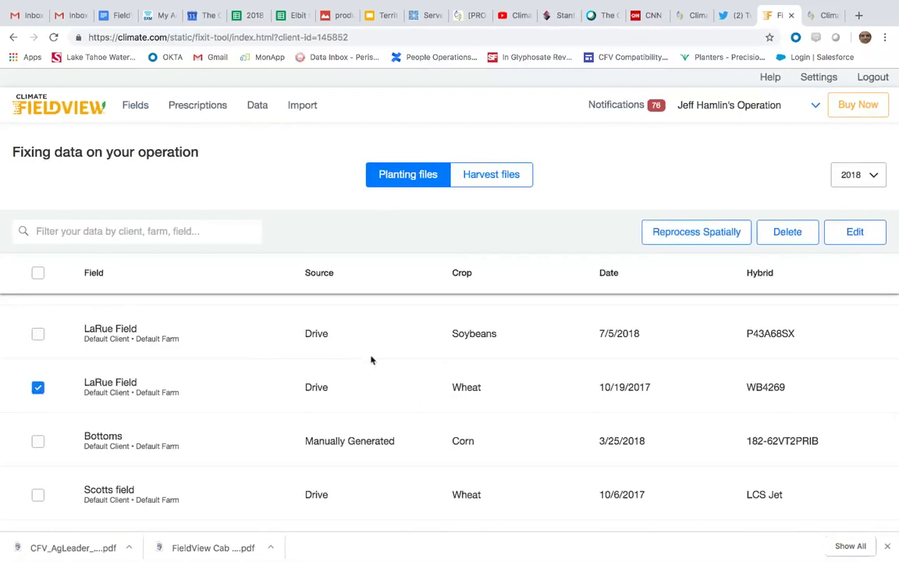
left_click(712, 236)
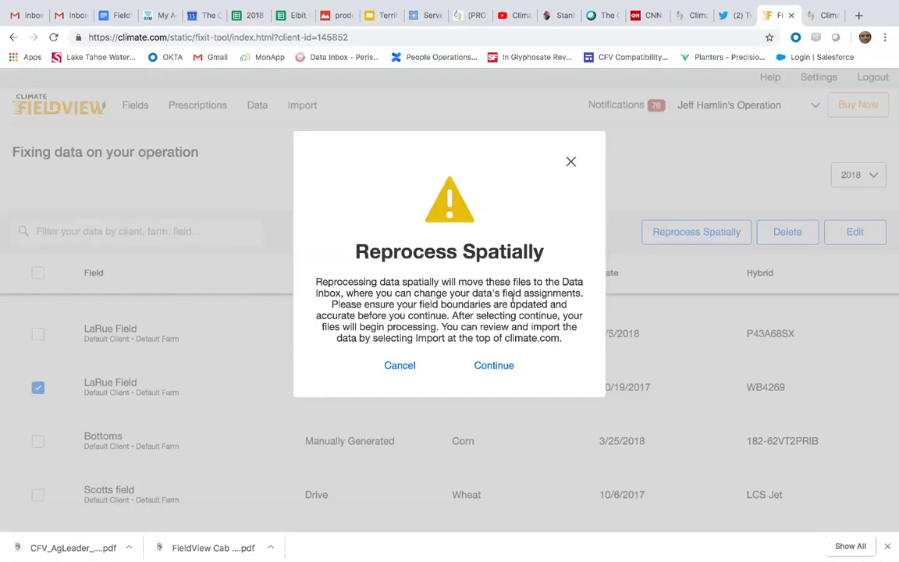
left_click(498, 367)
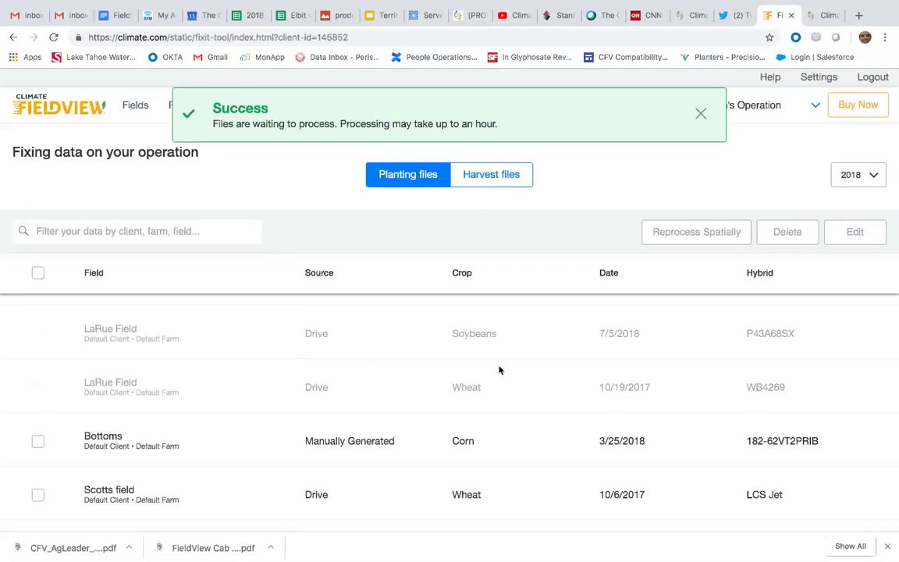
left_click(701, 115)
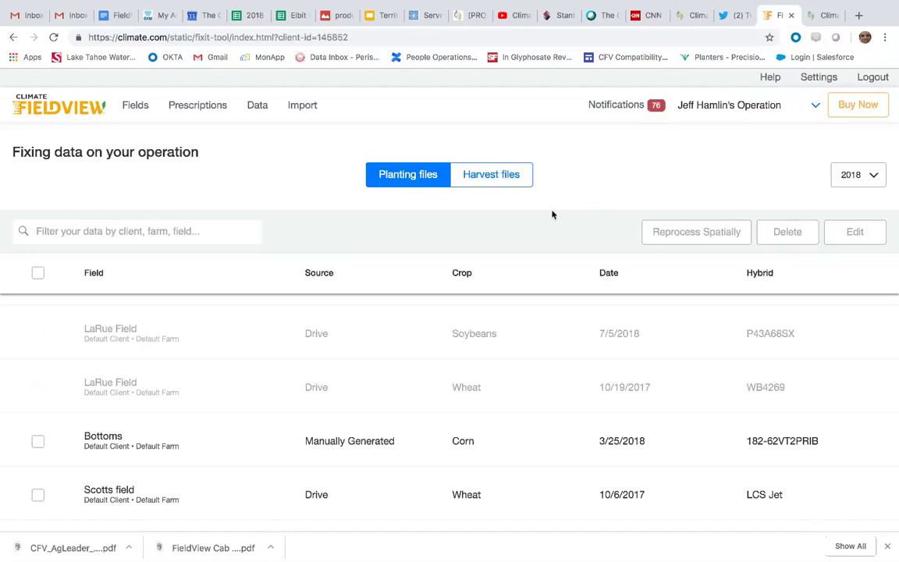
- Compare the 2018 planting and harvest file lists, and examine LaRue Field's wheat entries among the harvest files
left_click(499, 188)
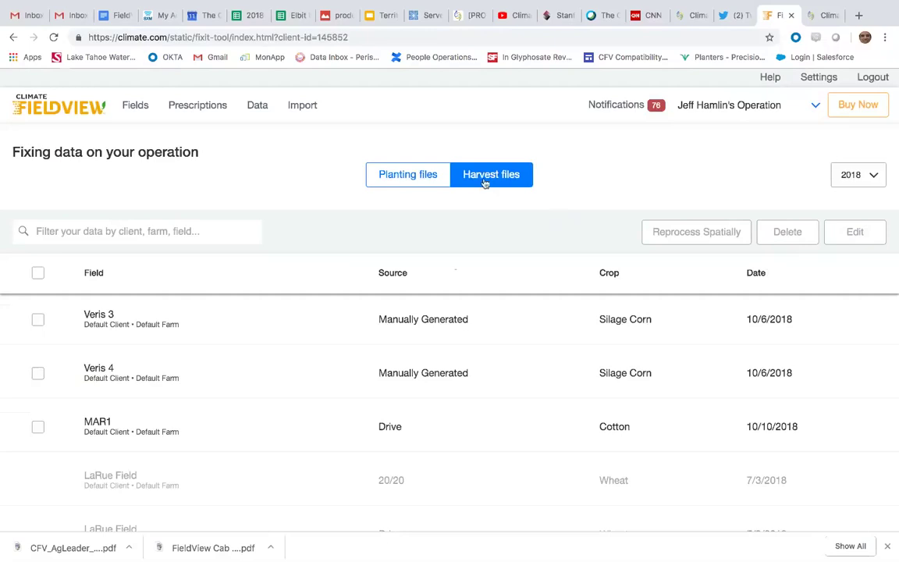
left_click(425, 179)
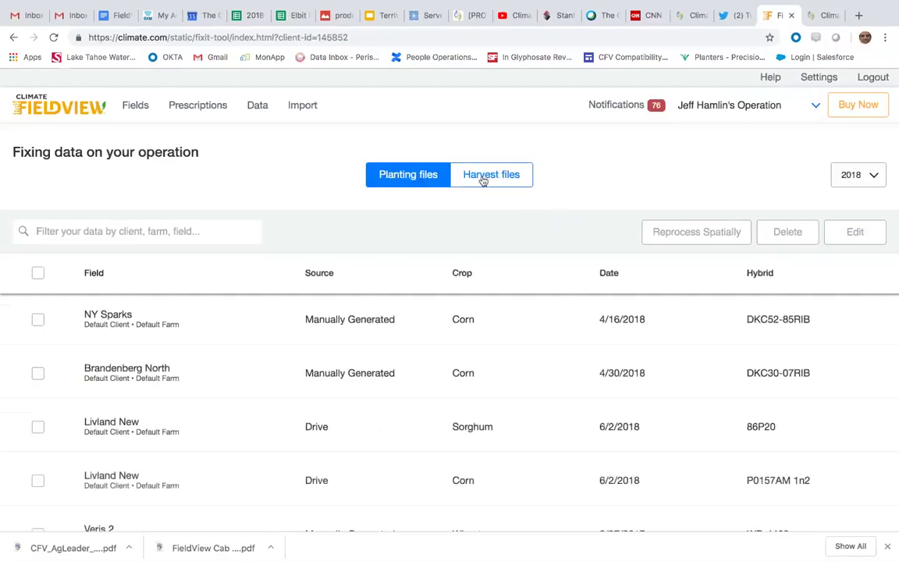
left_click(477, 180)
left_click(421, 176)
left_click(491, 184)
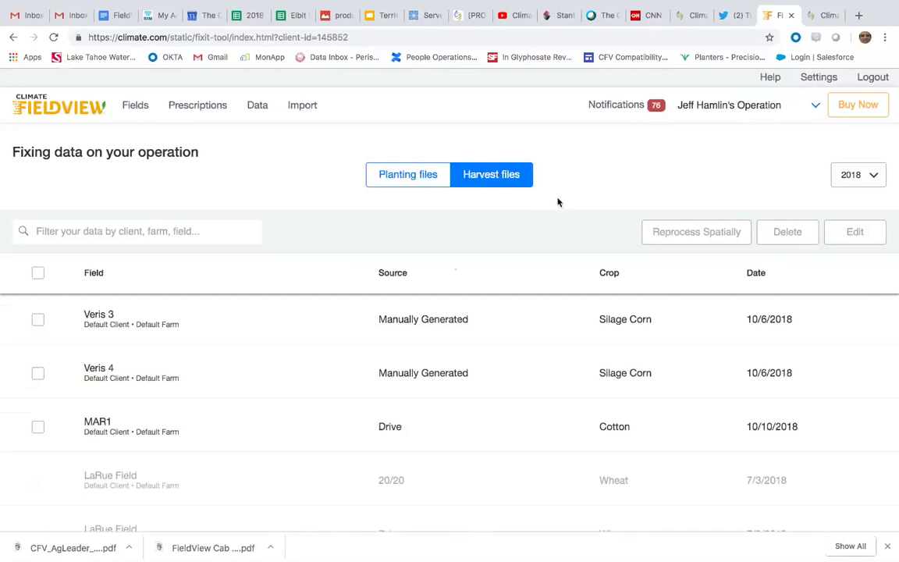
scroll(174, 394, "down", 2)
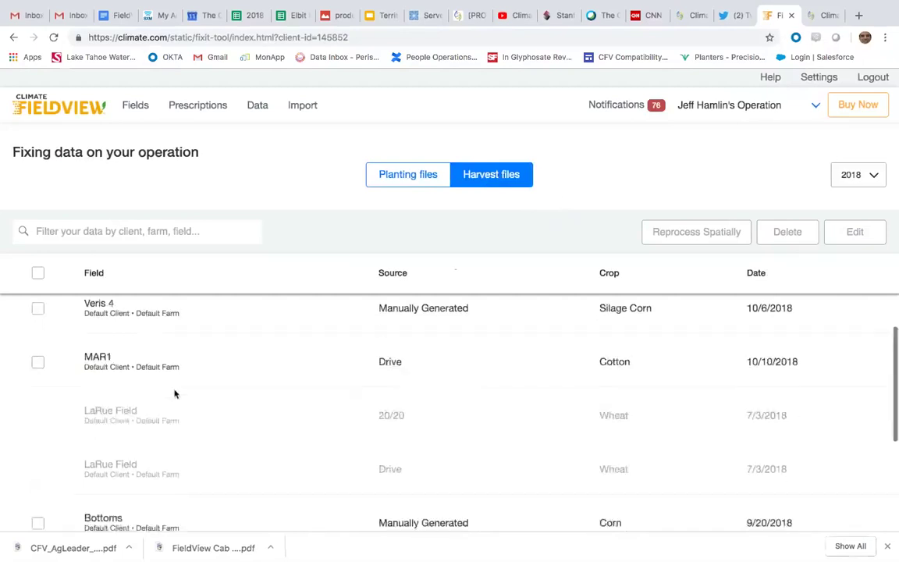
scroll(175, 393, "down", 3)
scroll(175, 394, "up", 2)
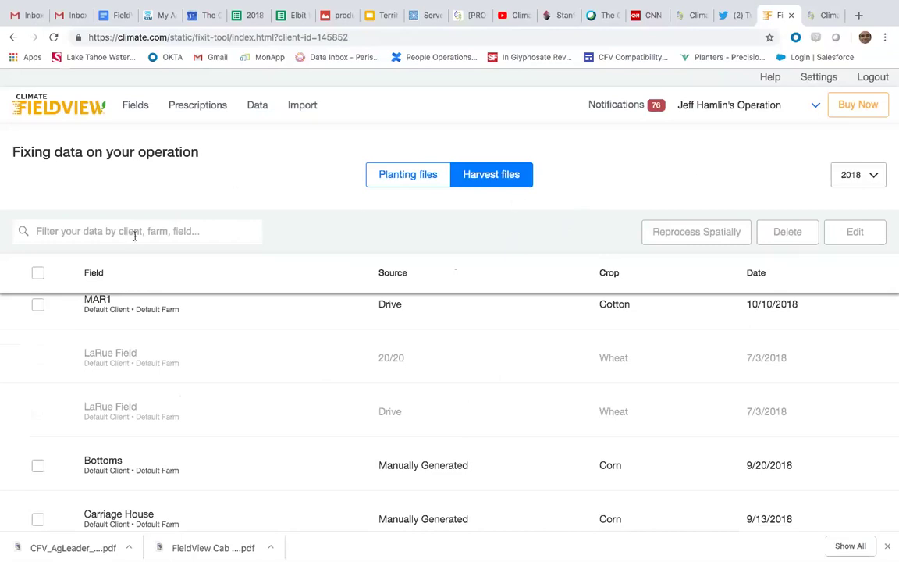
- Select the MAR1 cotton harvest file dated 10/10/2018 and look over the neighbouring harvest files
left_click(37, 304)
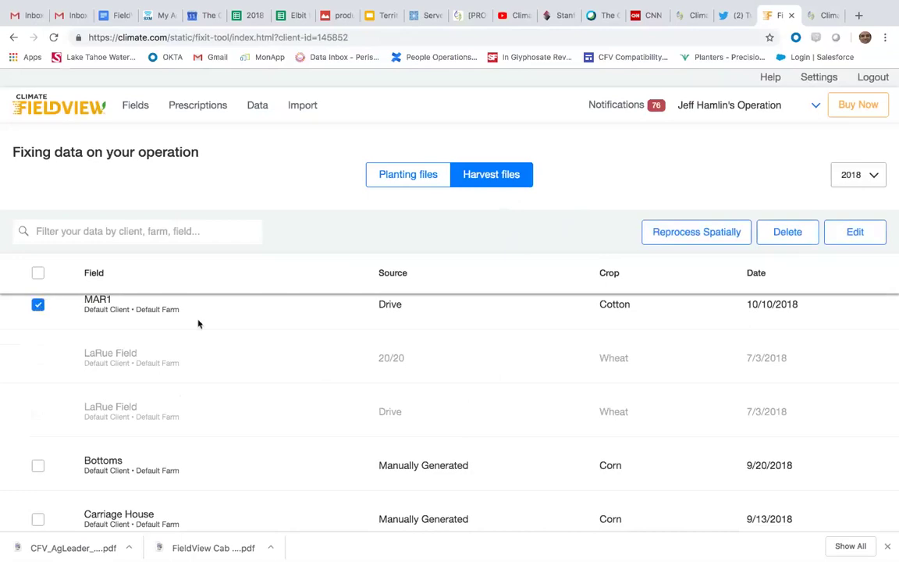
scroll(358, 380, "down", 2)
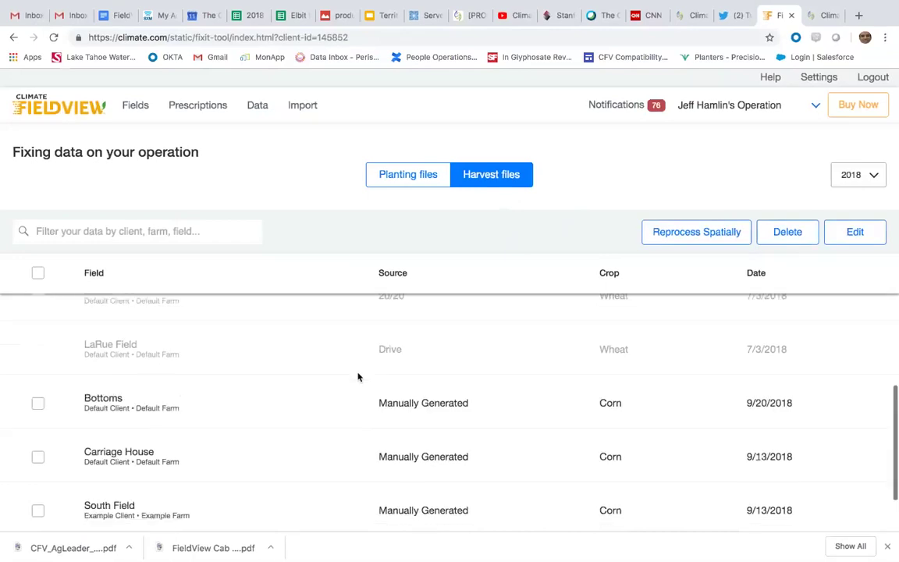
scroll(358, 390, "up", 1)
scroll(358, 400, "up", 2)
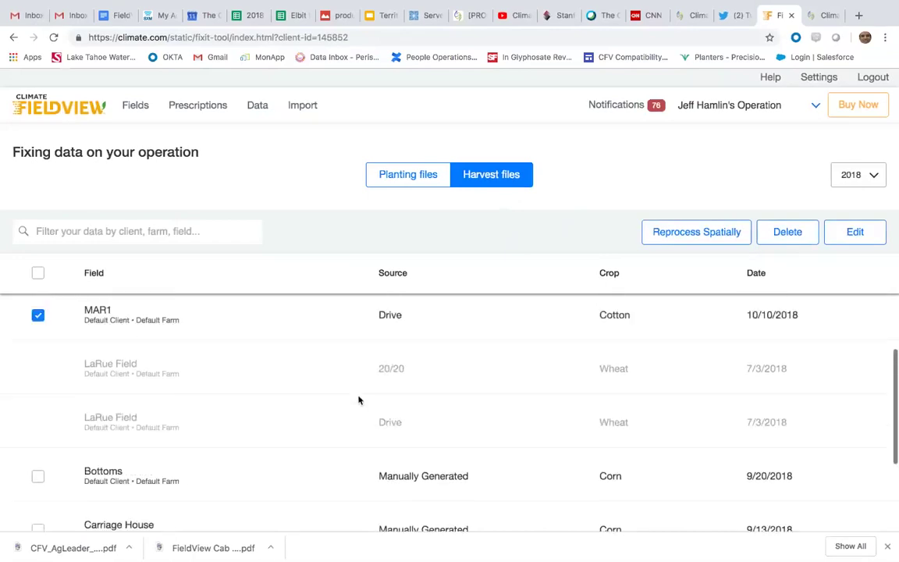
- Return to the planting files, start editing Veris 2's wheat file, and choose hybrid WB-4462 as the data to replace
left_click(413, 176)
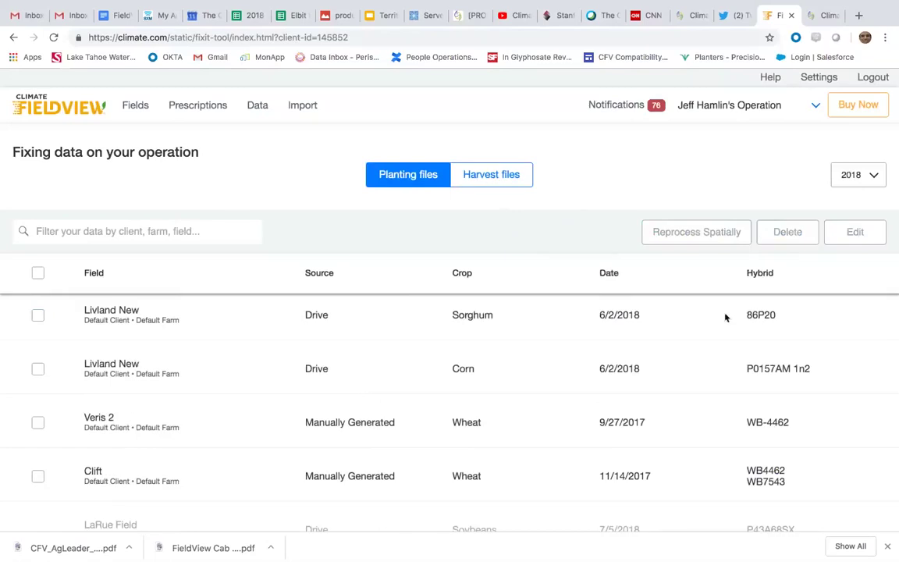
scroll(835, 356, "up", 1)
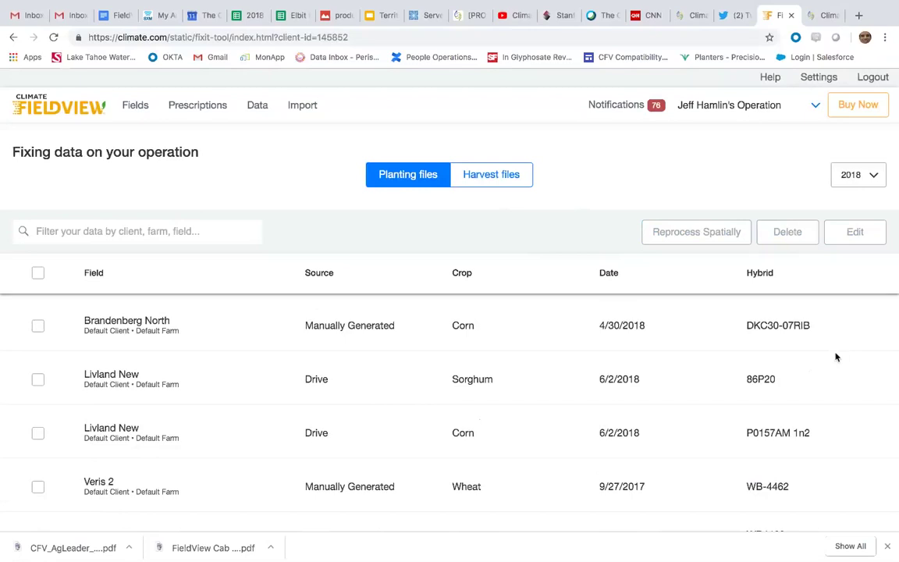
scroll(835, 357, "down", 3)
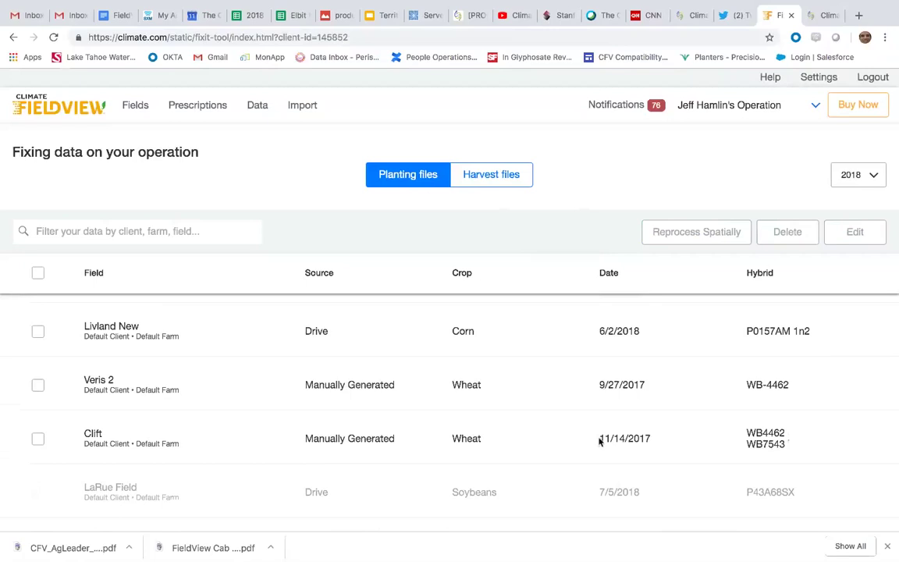
left_click(39, 386)
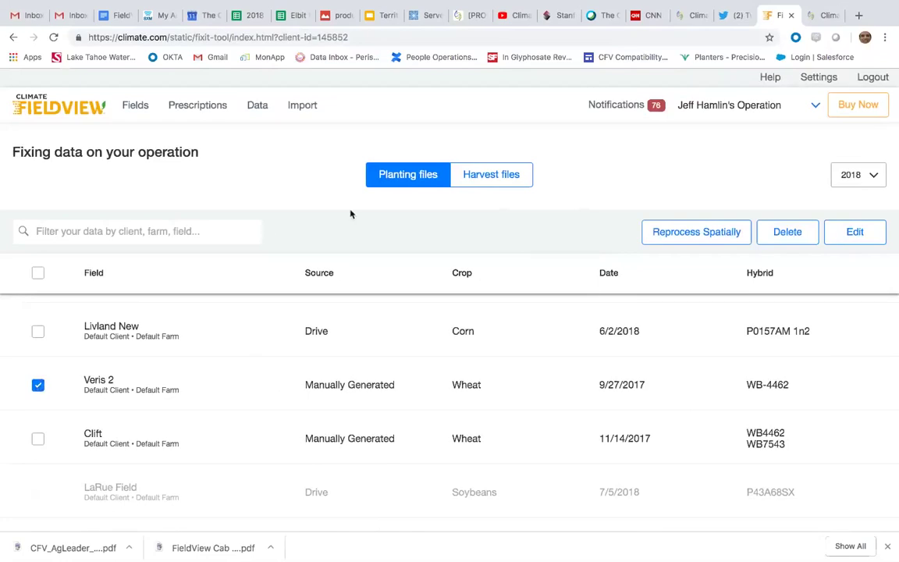
left_click(856, 234)
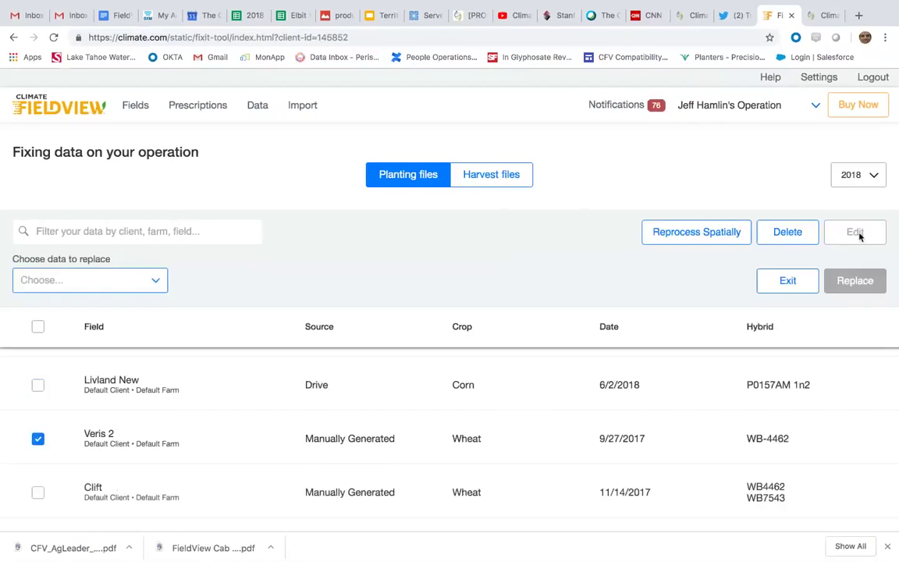
left_click(156, 283)
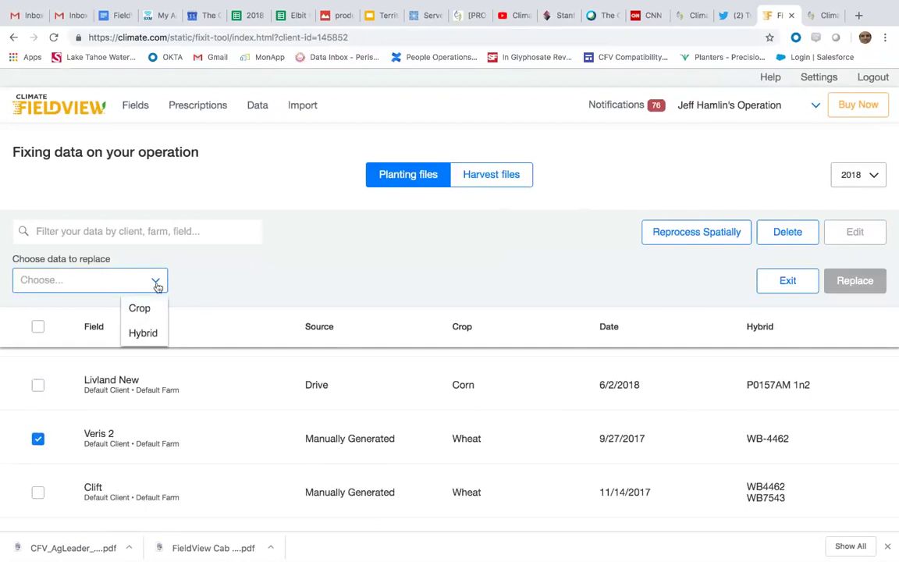
left_click(146, 335)
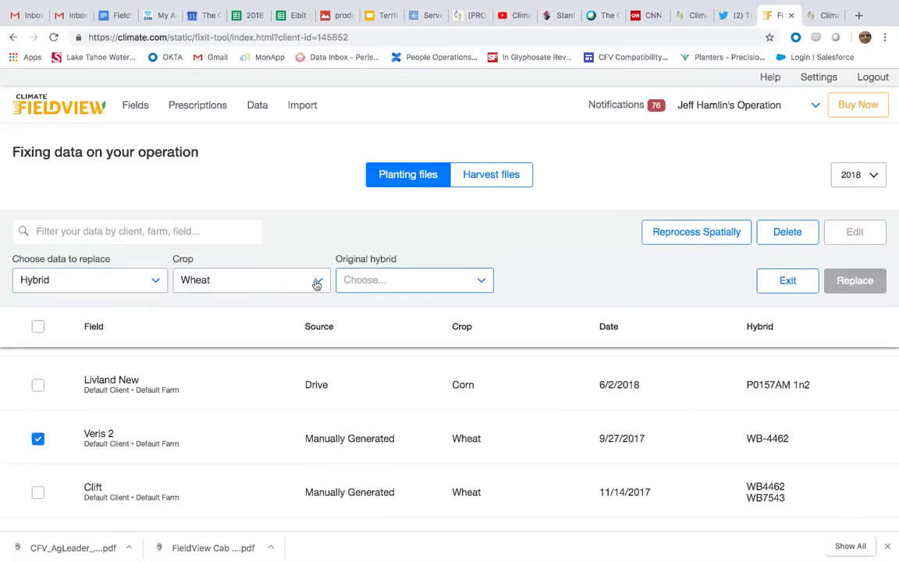
left_click(478, 282)
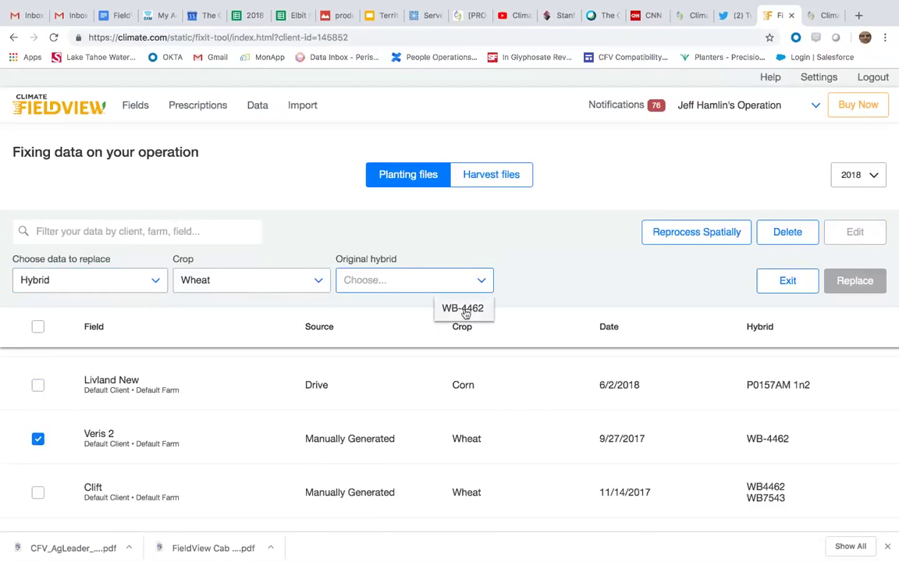
left_click(464, 311)
- Replace the original hybrid with WB4462, apply the changes to the Veris 2 file, and dismiss the notification
left_click(531, 281)
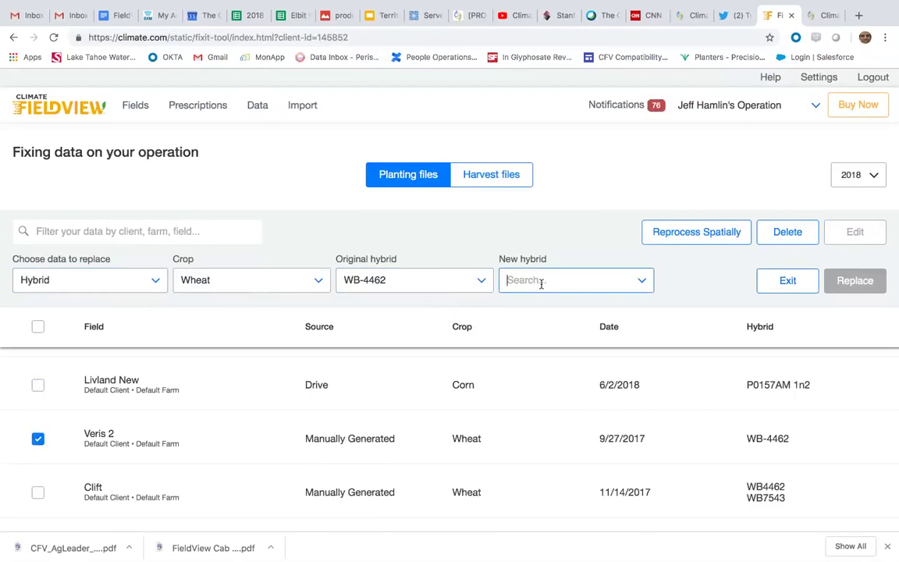
type("WB4")
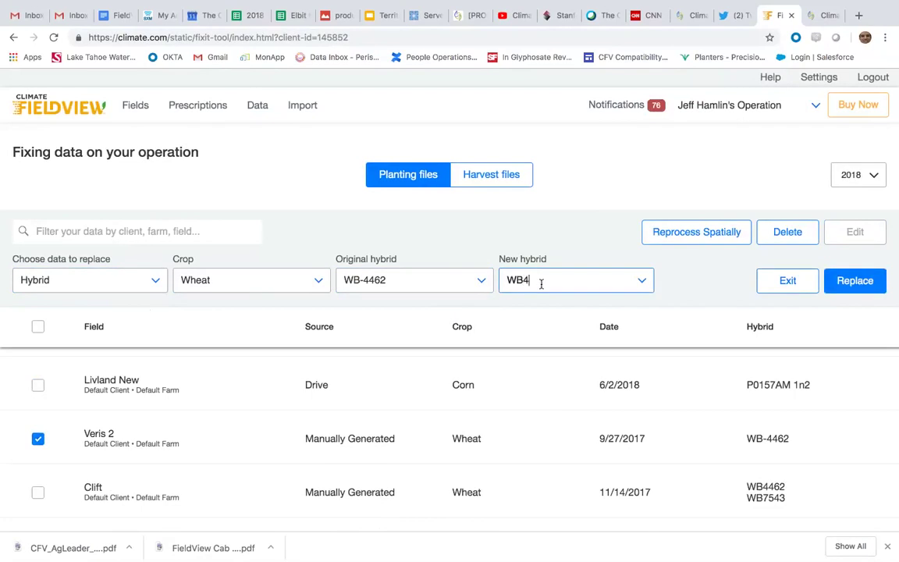
type("4")
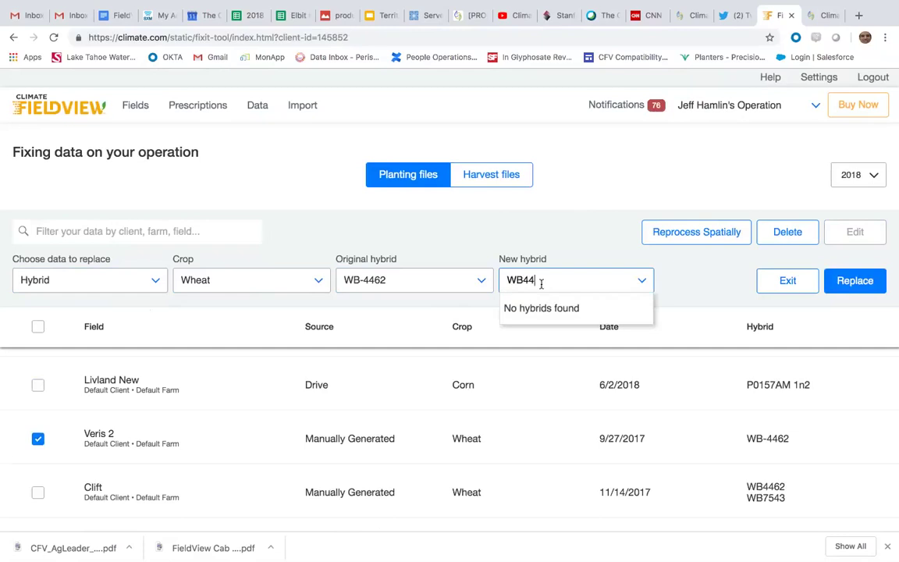
type("62")
left_click(684, 292)
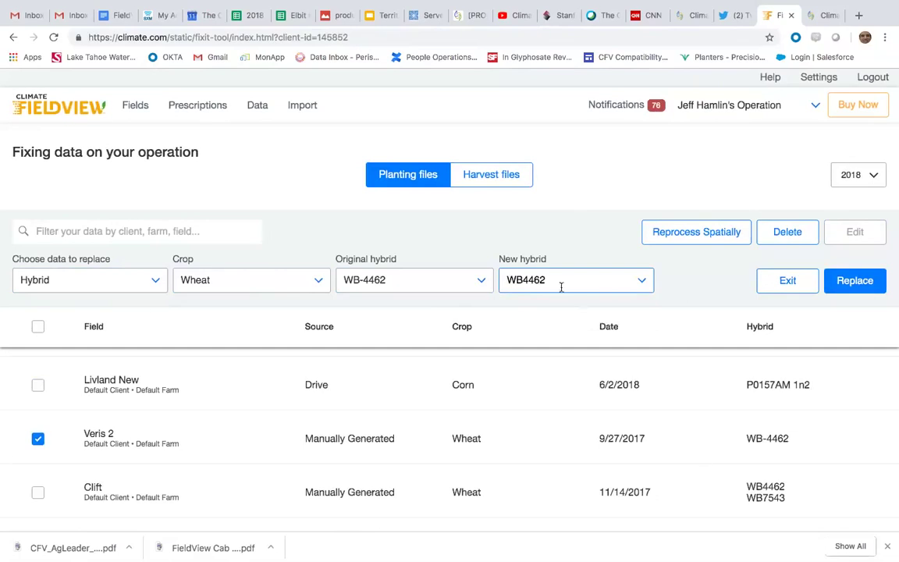
left_click(854, 283)
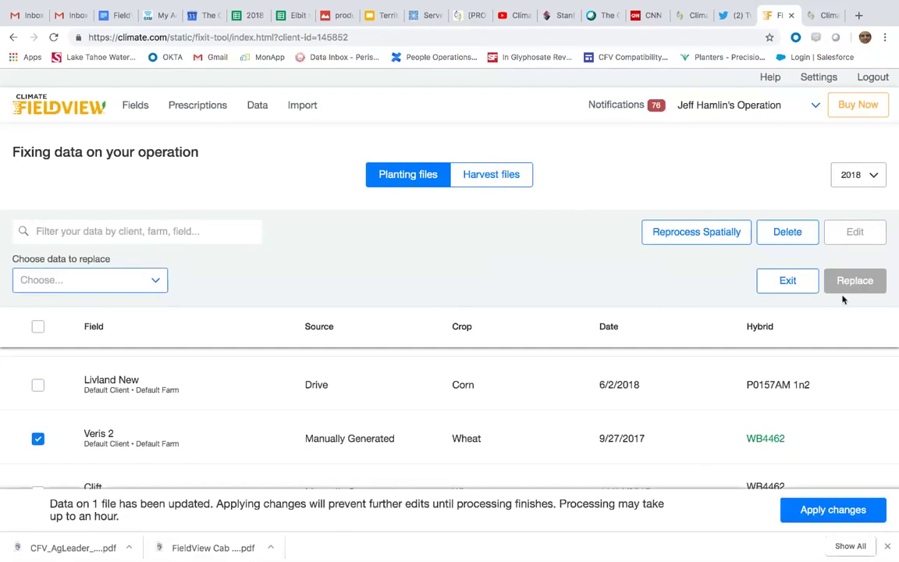
left_click(831, 510)
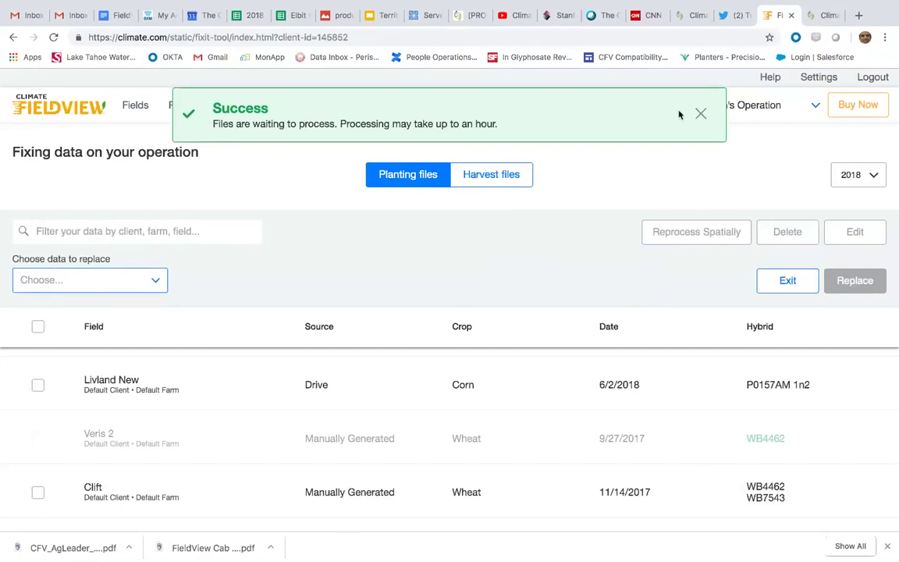
left_click(700, 114)
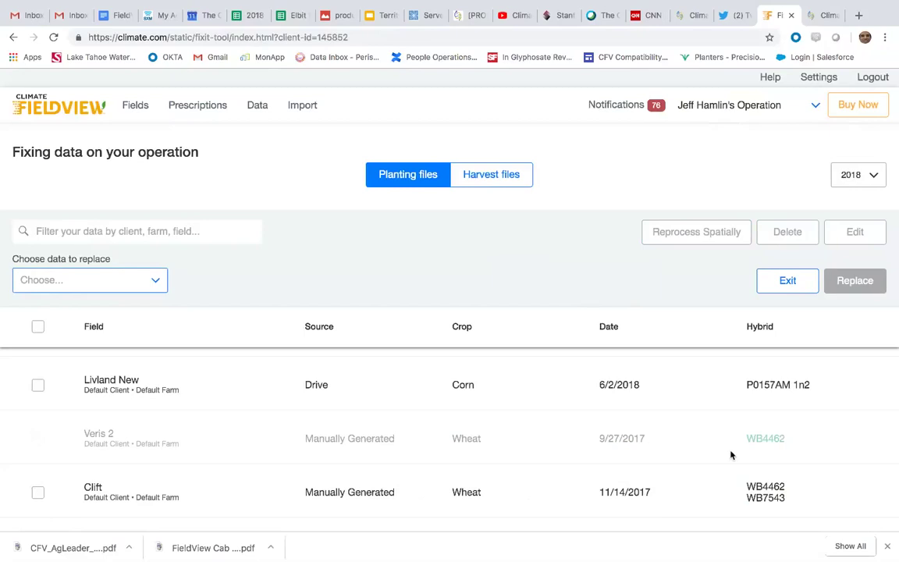
- Open the Data Inbox and bring up the planting files assigned to LaRue Field
left_click(814, 81)
left_click(298, 107)
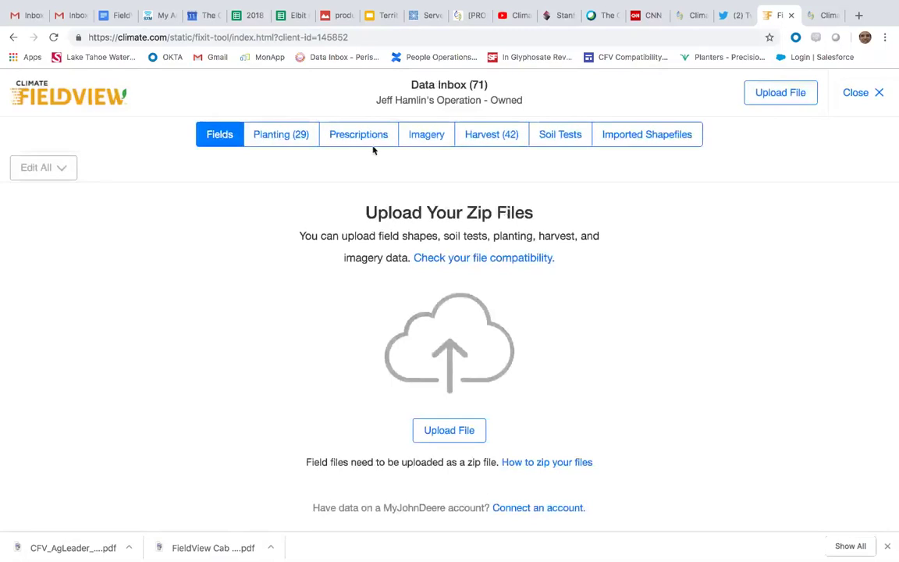
left_click(285, 138)
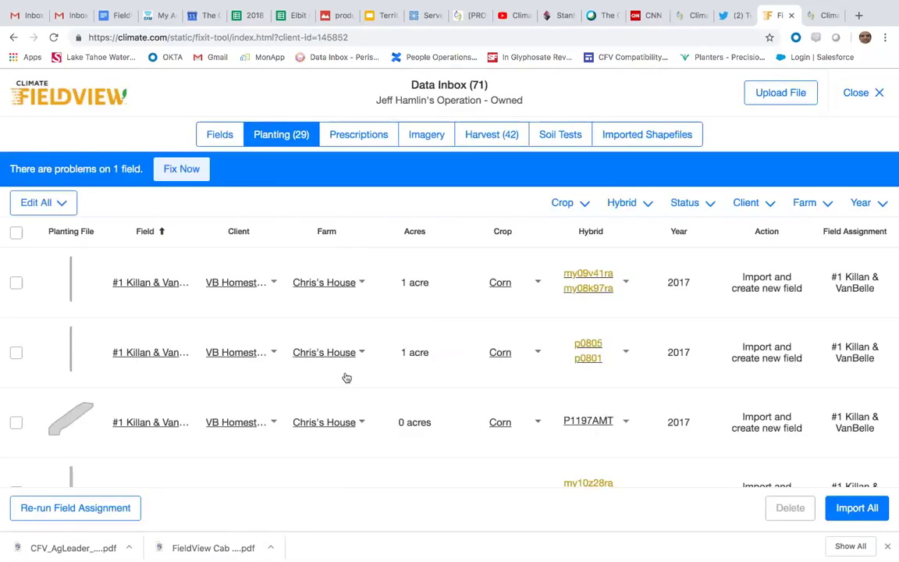
scroll(344, 375, "down", 10)
scroll(346, 376, "up", 3)
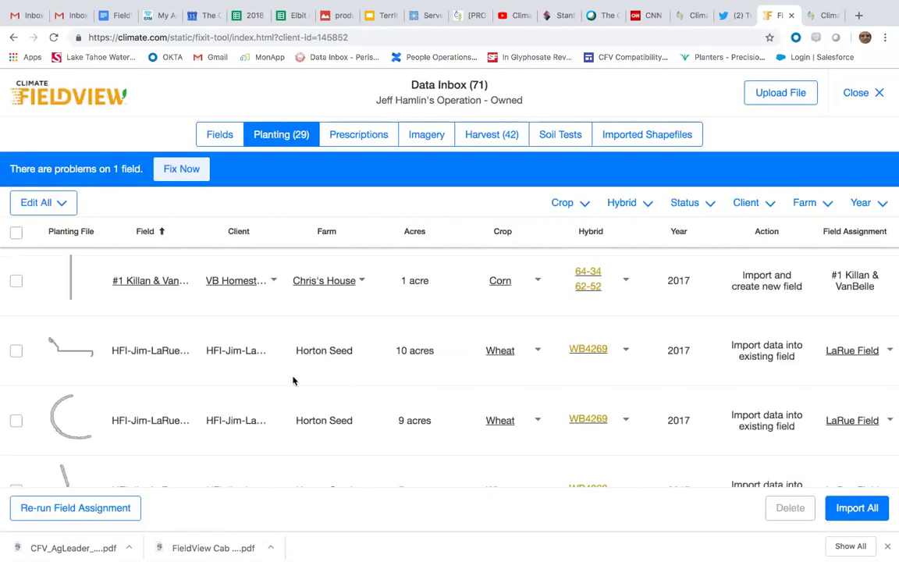
- Select every 2017 wheat planting file with hybrid WB4269 assigned to LaRue Field, leaving the Jefferson Center soybean file unselected
left_click(16, 350)
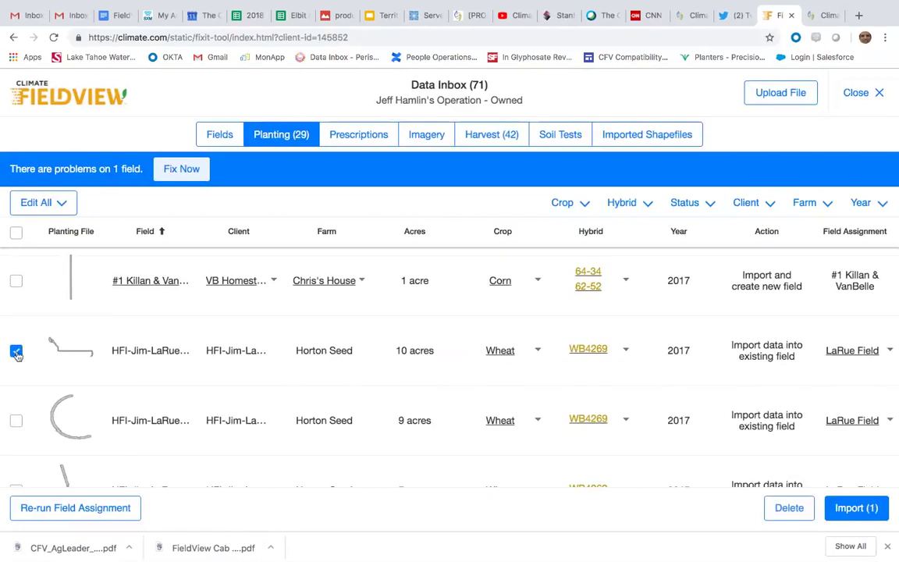
left_click(16, 420)
scroll(114, 418, "down", 2)
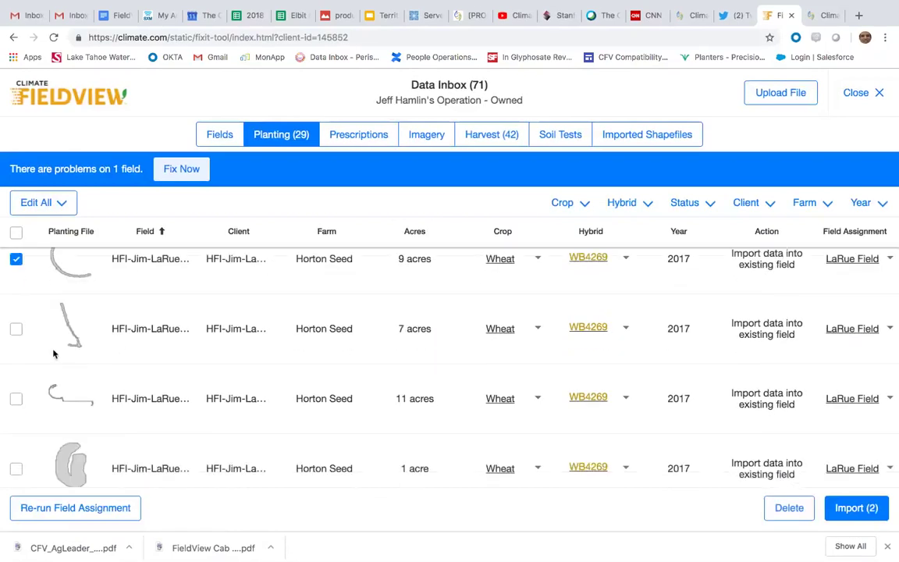
left_click(17, 329)
left_click(17, 399)
left_click(16, 468)
scroll(109, 431, "down", 4)
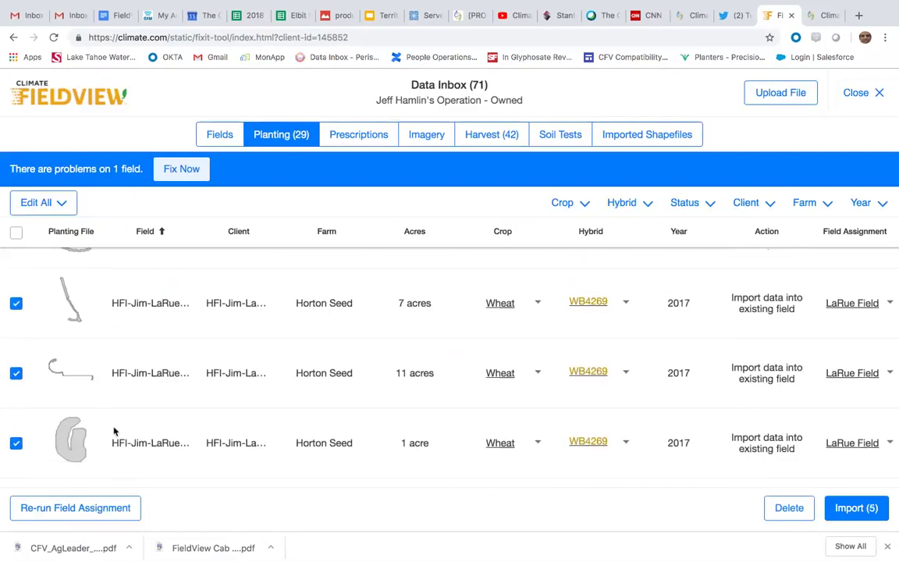
left_click(16, 405)
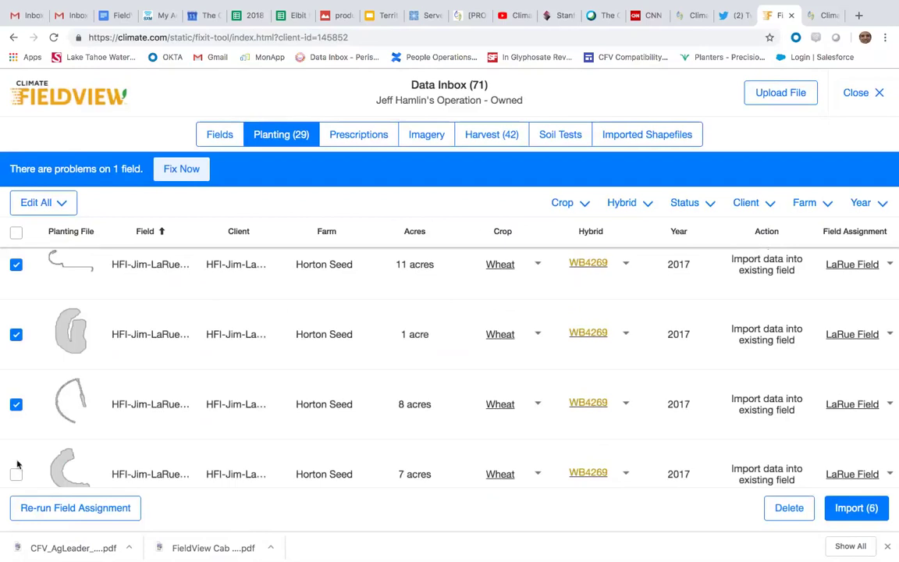
left_click(16, 473)
scroll(133, 432, "down", 6)
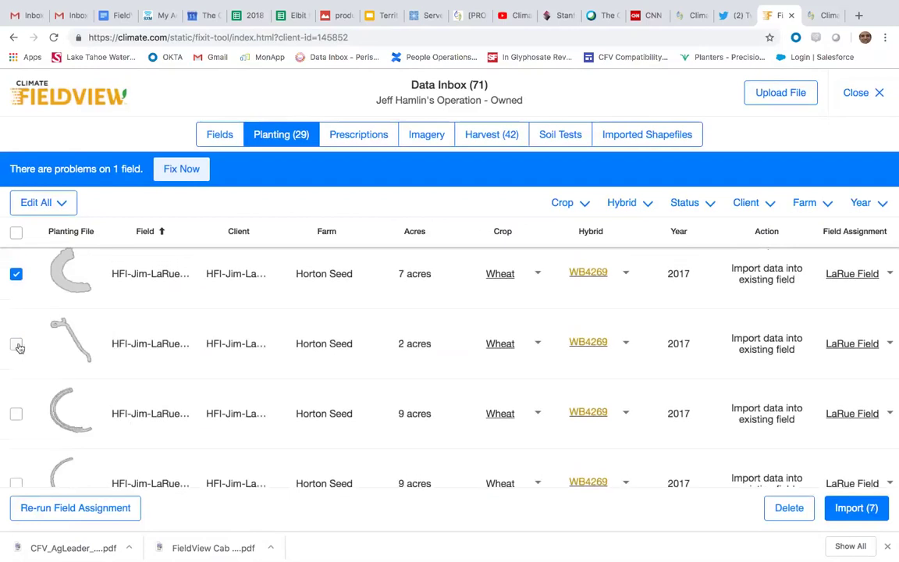
left_click(16, 344)
left_click(17, 414)
scroll(110, 408, "down", 5)
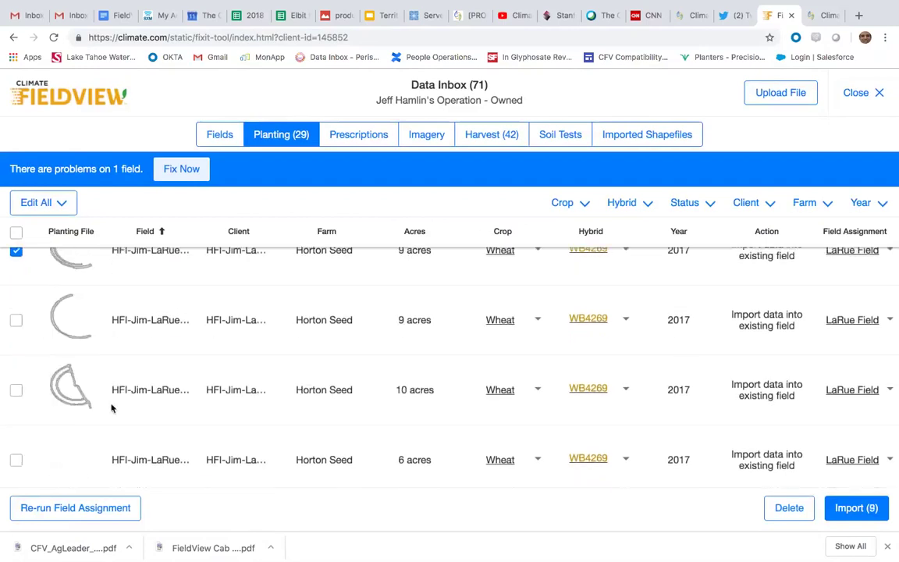
left_click(17, 313)
left_click(16, 386)
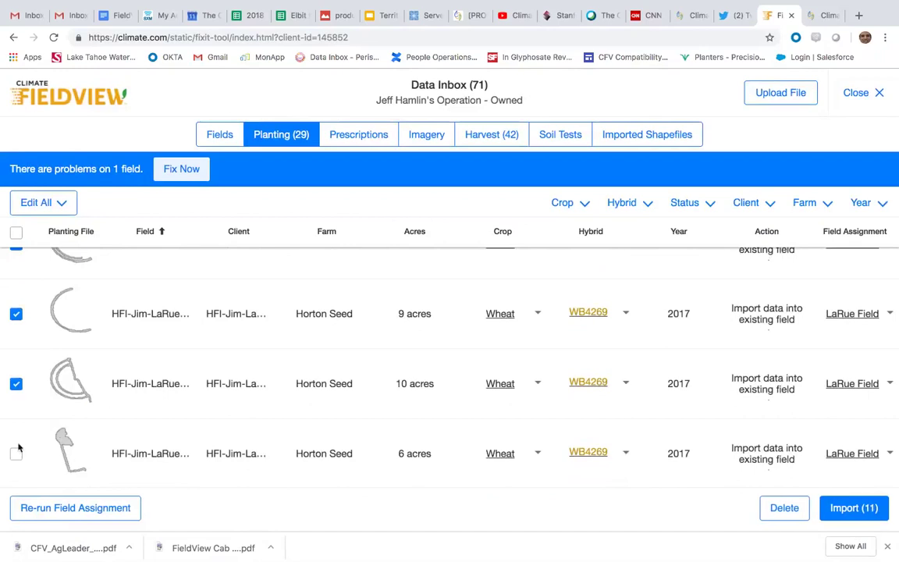
left_click(16, 454)
scroll(108, 439, "down", 5)
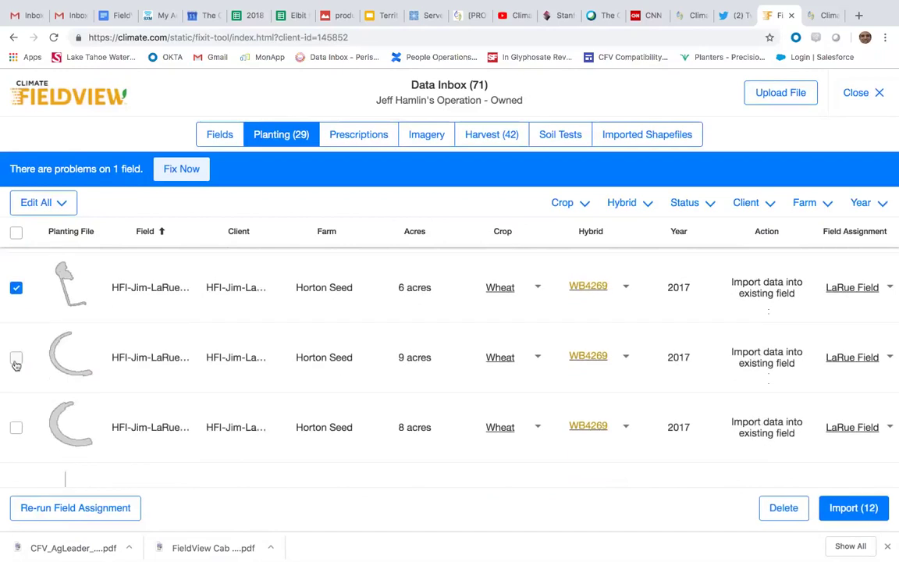
left_click(16, 361)
left_click(16, 431)
scroll(113, 436, "down", 4)
scroll(115, 435, "down", 2)
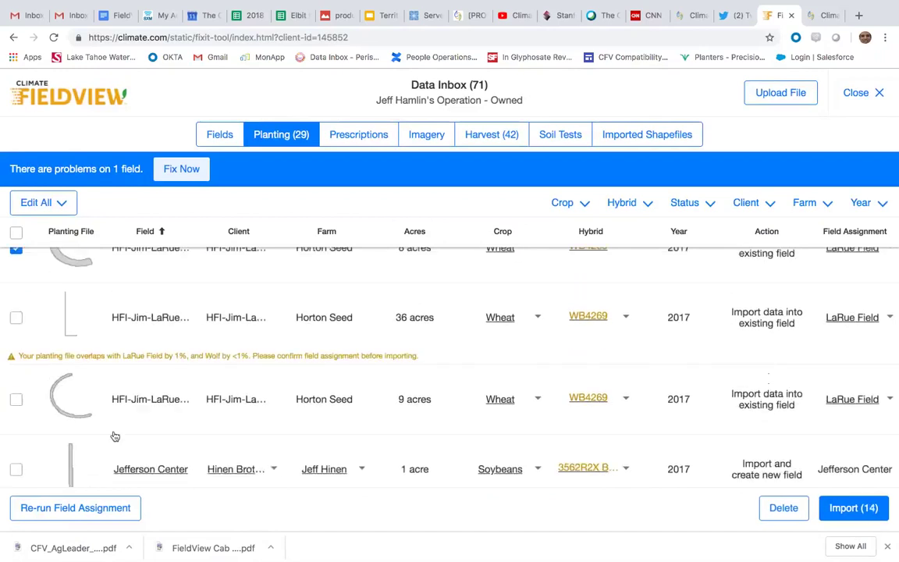
scroll(78, 398, "up", 1)
left_click(17, 342)
left_click(16, 422)
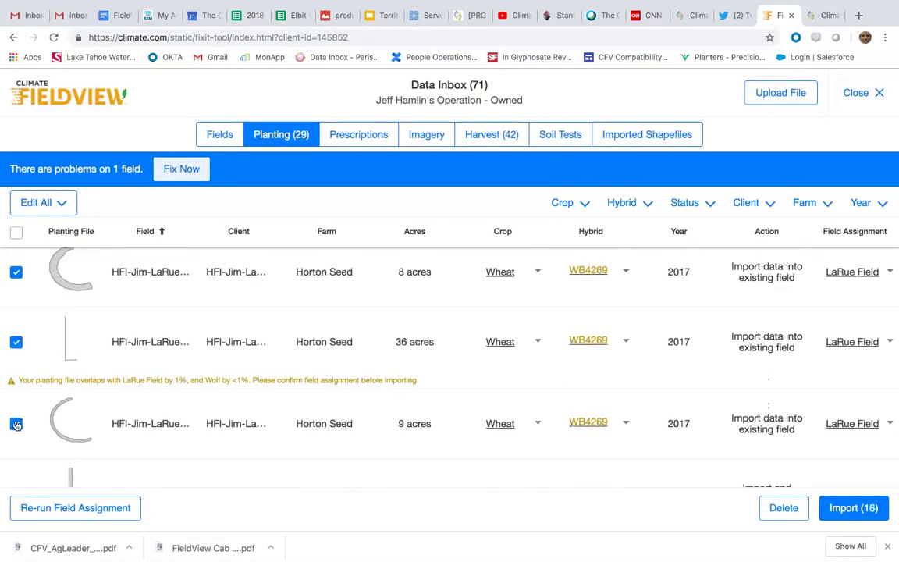
scroll(125, 425, "down", 1)
left_click(17, 453)
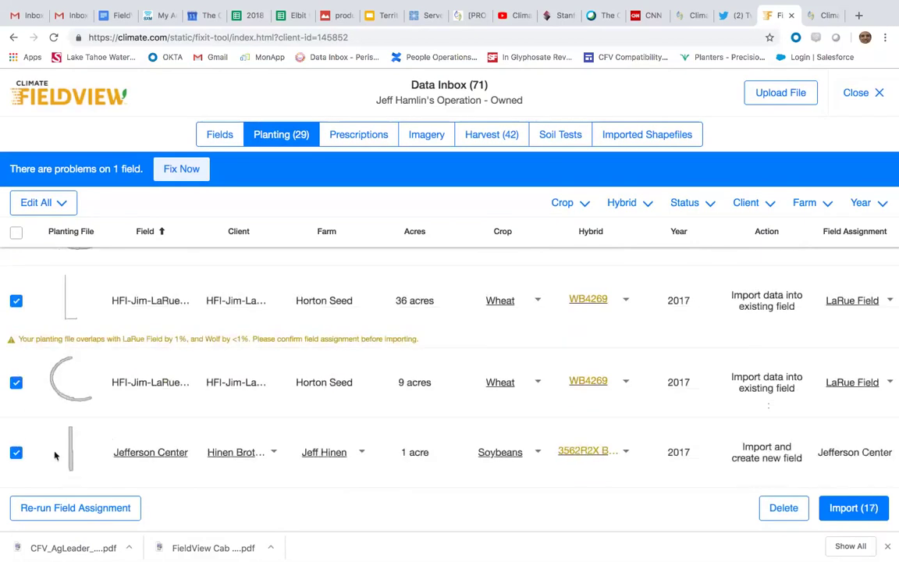
left_click(17, 452)
scroll(166, 406, "up", 1)
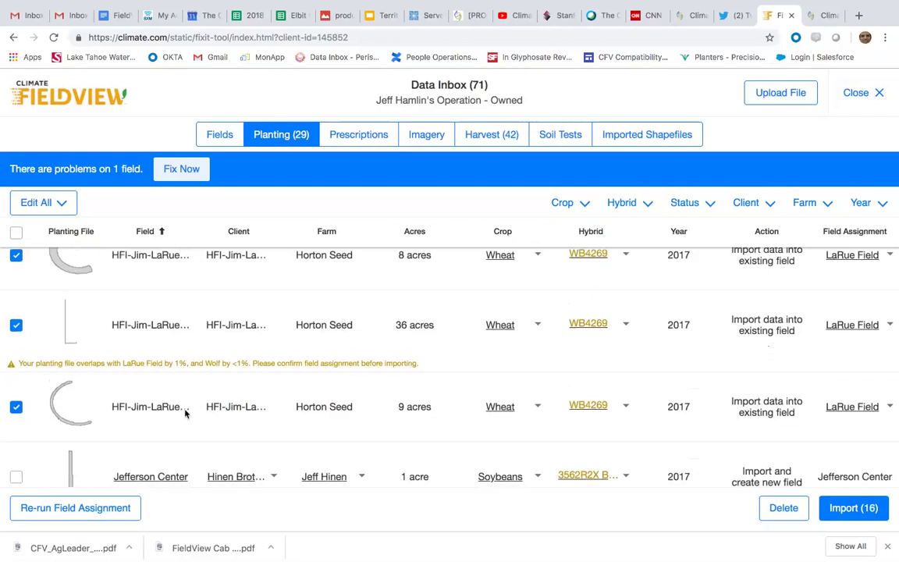
- Import the 16 selected LaRue Field planting files, dismiss the import notification, and look over the remaining planting files
left_click(853, 509)
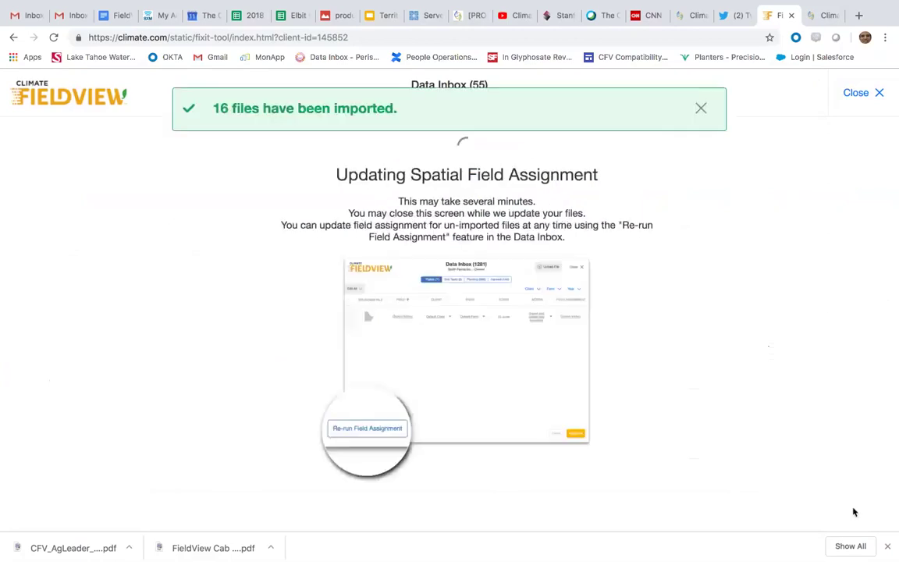
left_click(698, 108)
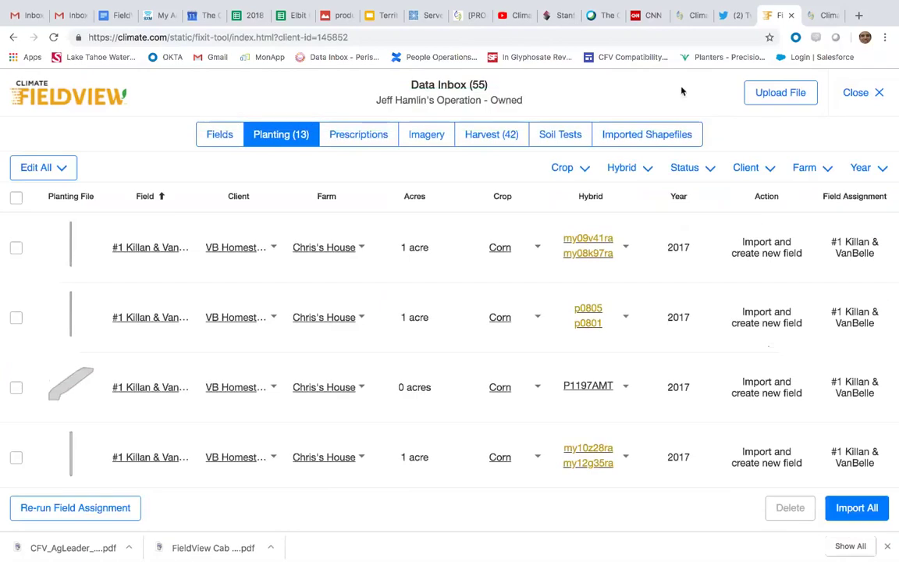
scroll(477, 236, "down", 3)
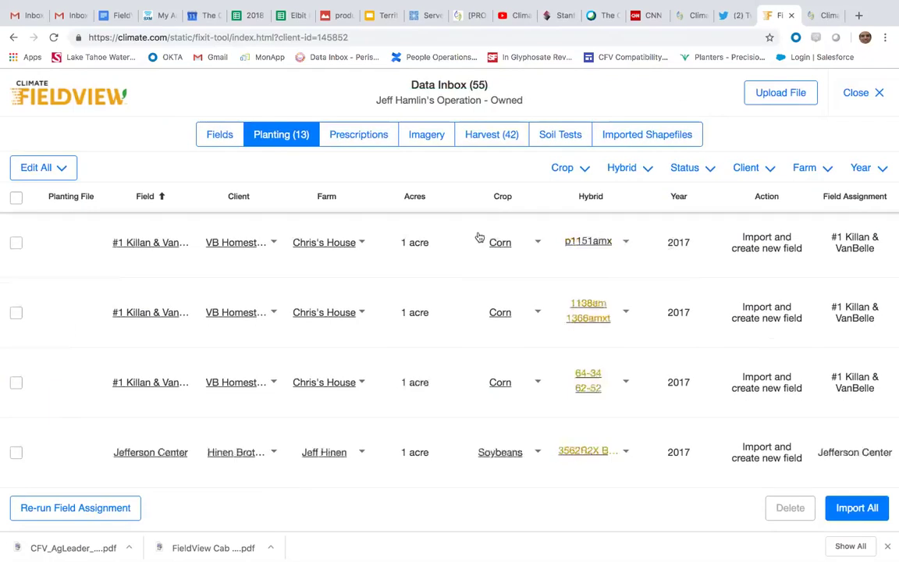